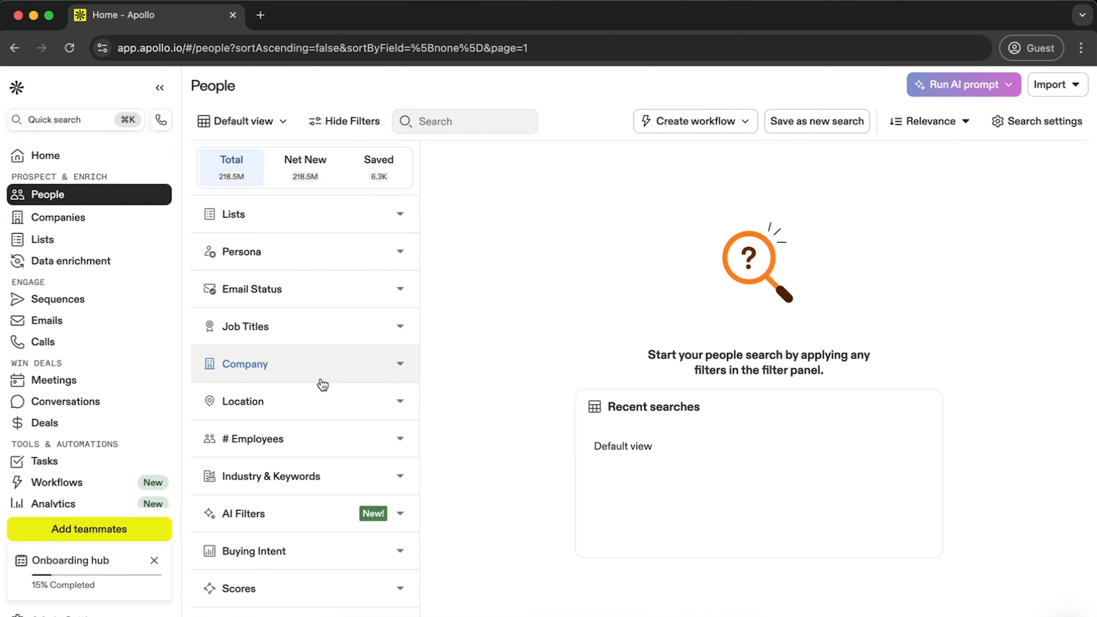
scroll(322, 383, down, 2)
scroll(321, 379, down, 5)
scroll(321, 379, up, 6)
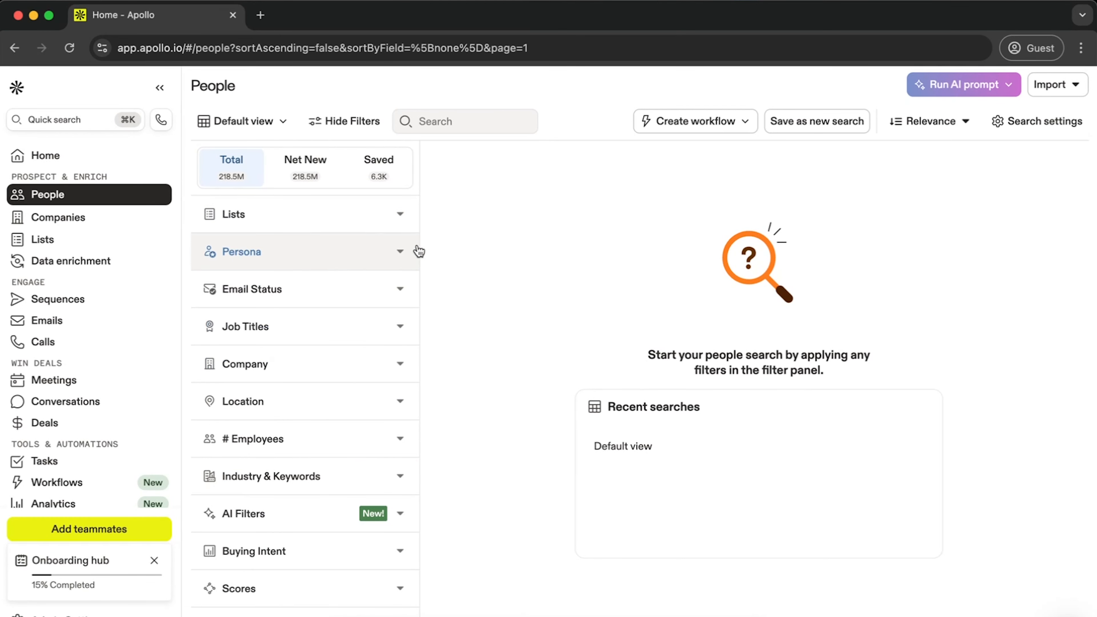
click(400, 251)
click(400, 252)
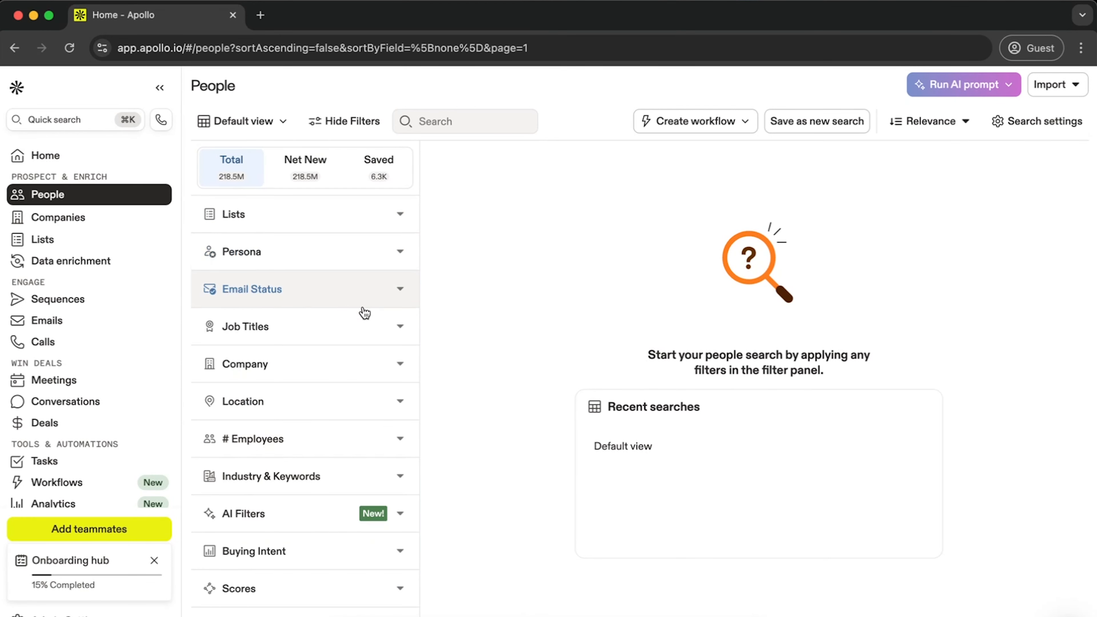
Filter the people search to contacts whose email status is Verified
click(399, 289)
click(345, 354)
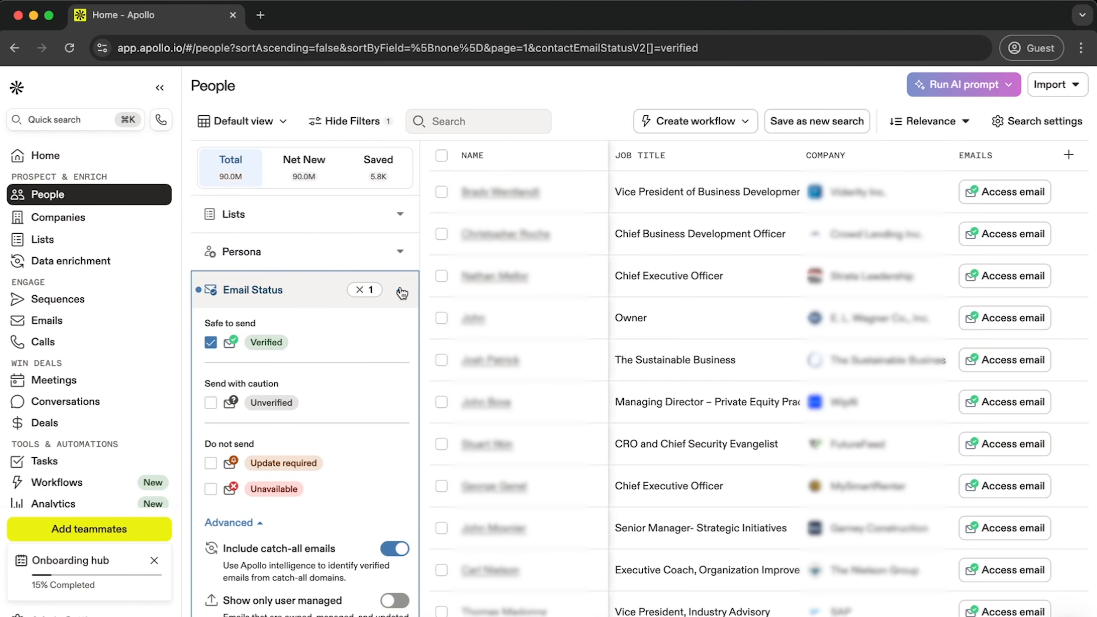
click(400, 292)
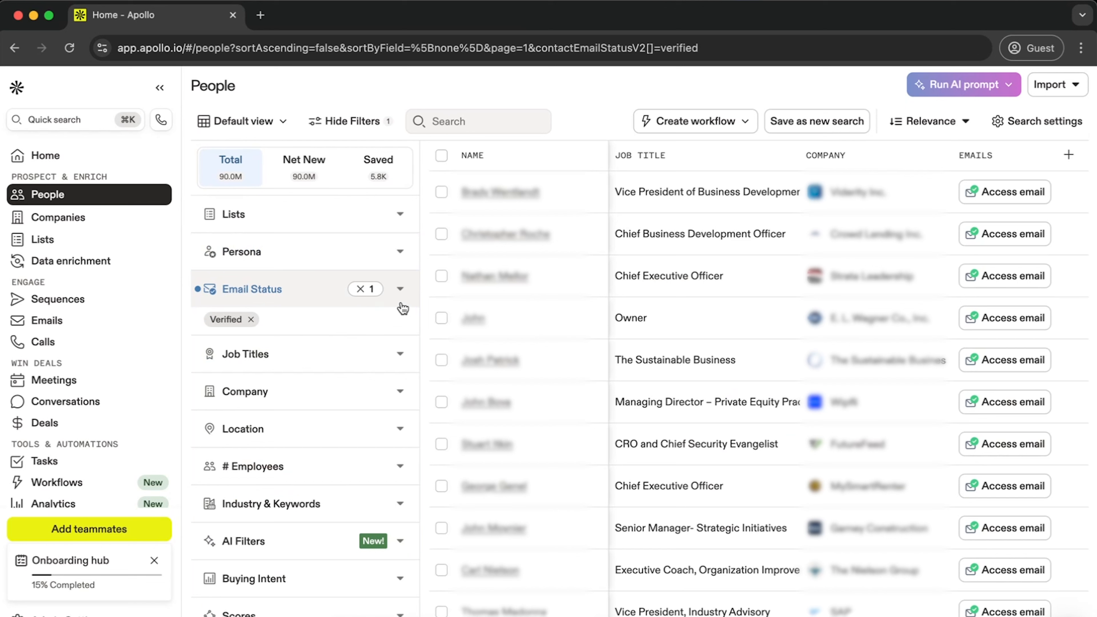
Filter the people by job title, including owner, founder, ceo and partner
click(350, 367)
click(265, 439)
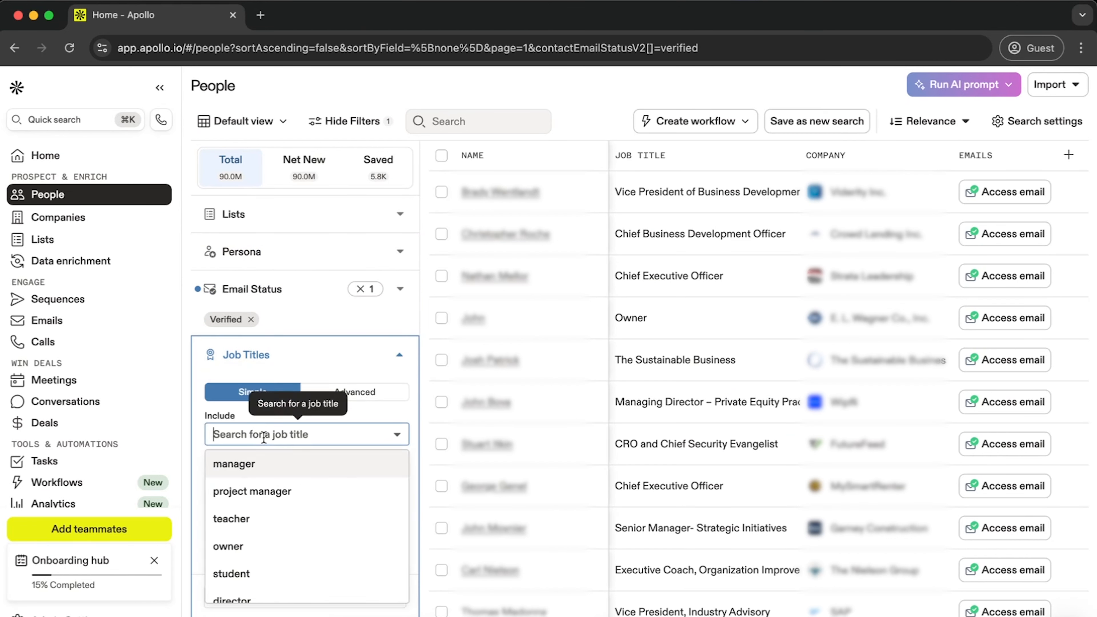
text(owner)
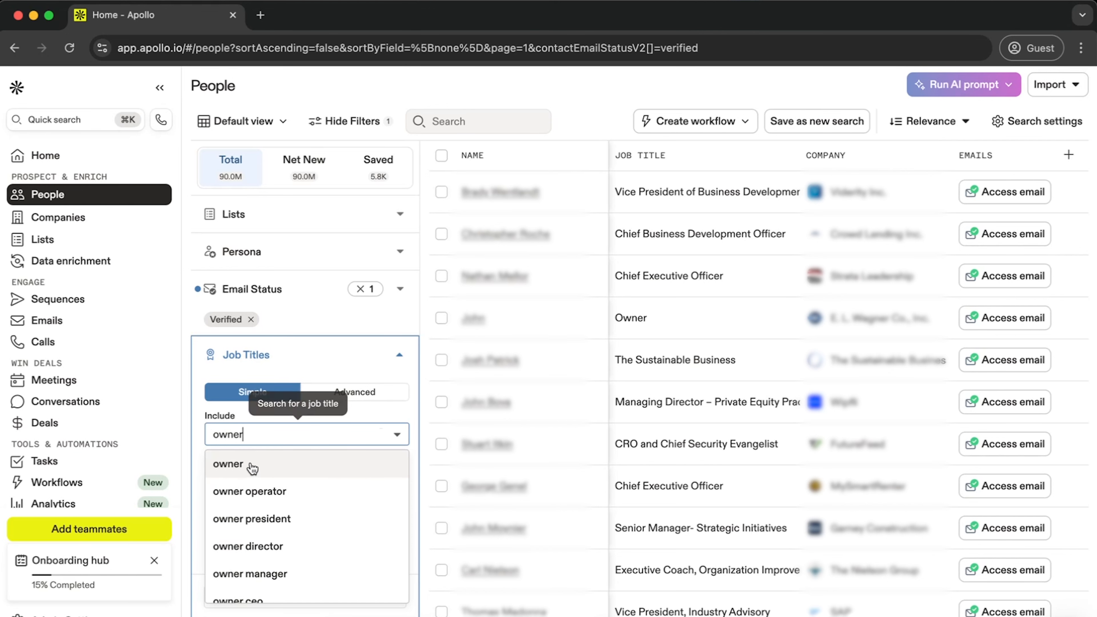
key(Return)
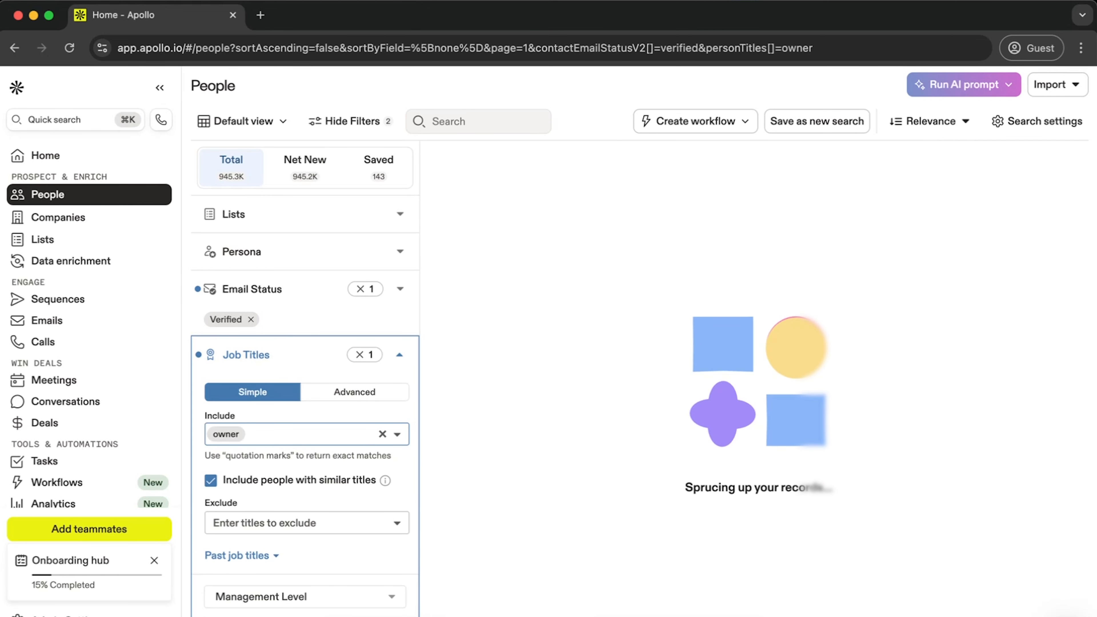
text(founder)
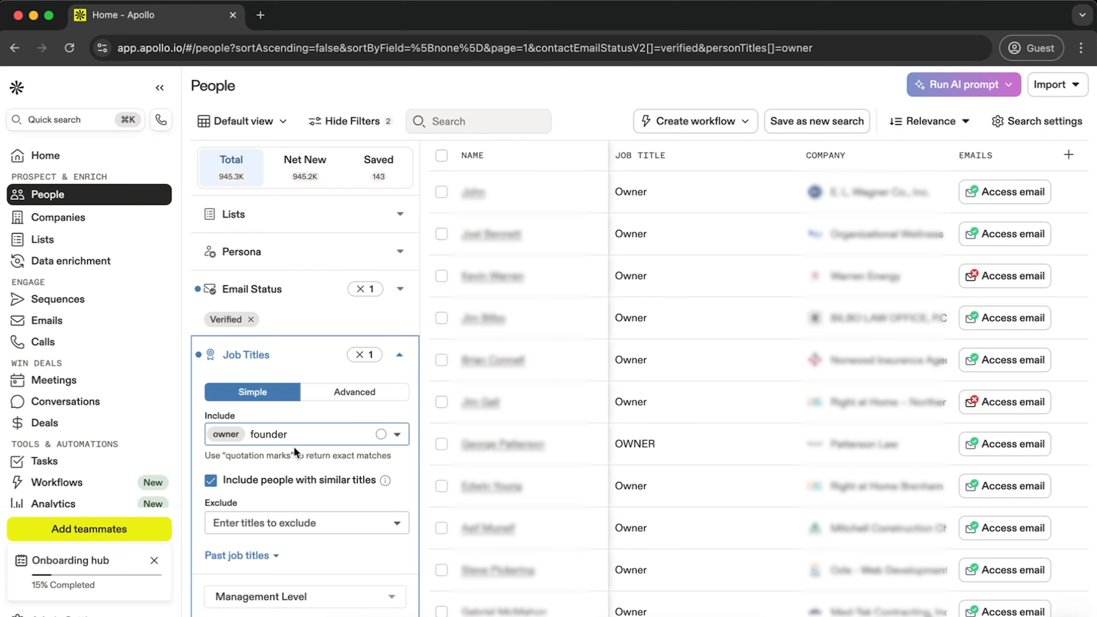
click(283, 468)
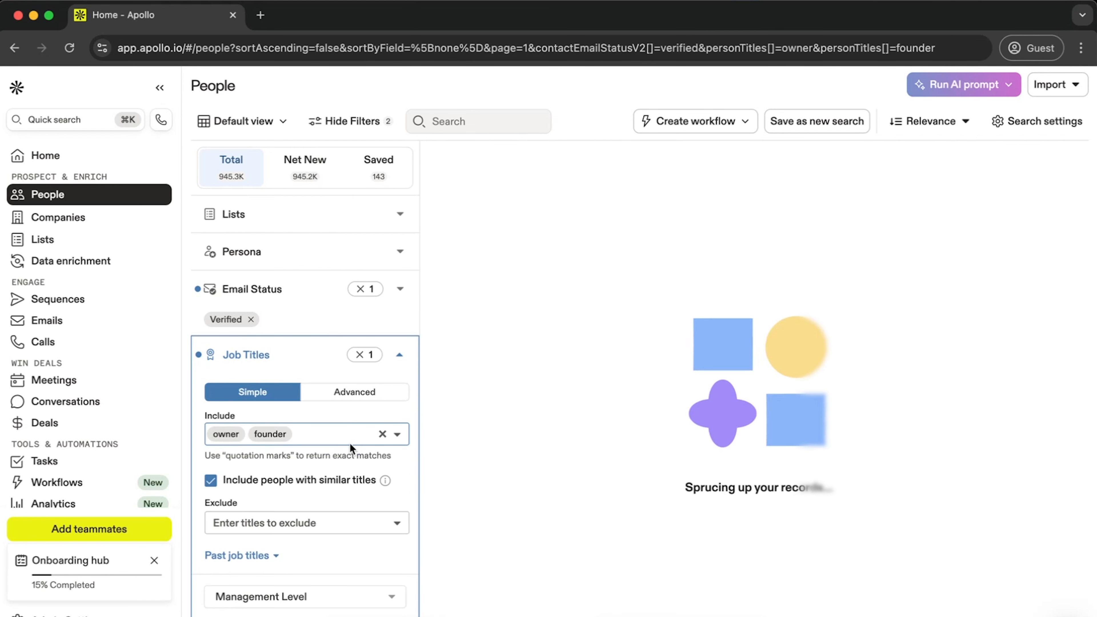
text(ceo)
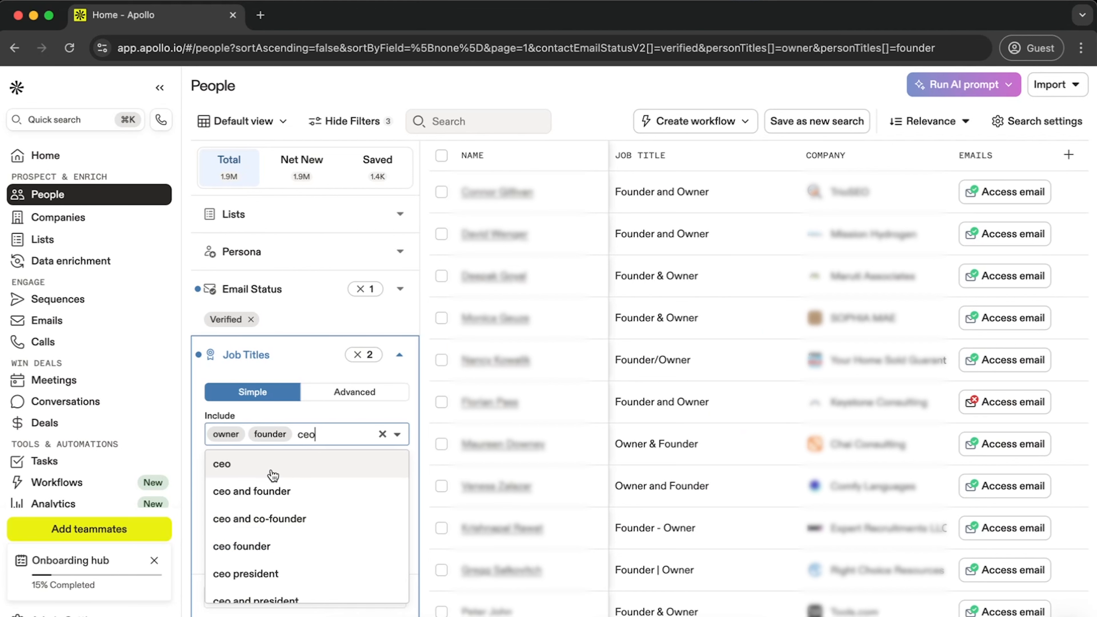
key(Return)
text(par)
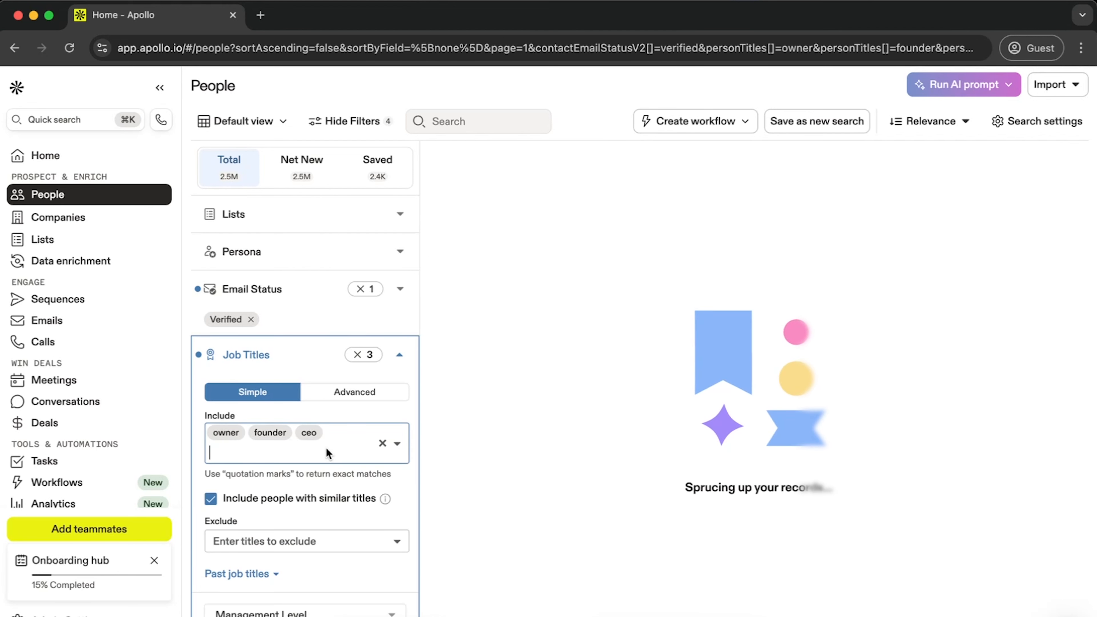
text(tner)
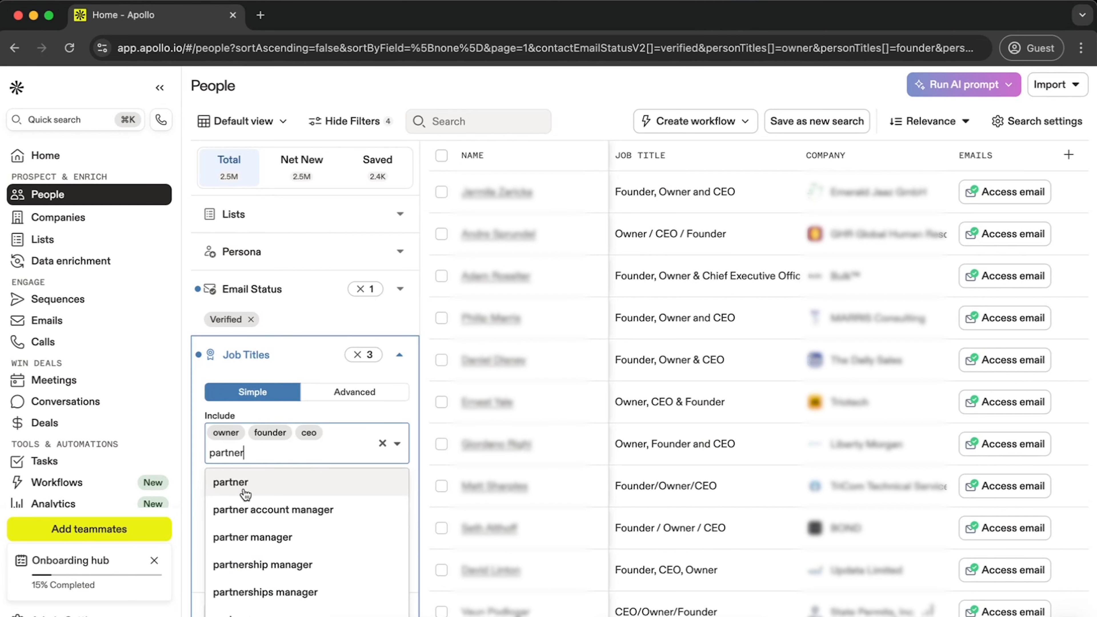
click(354, 494)
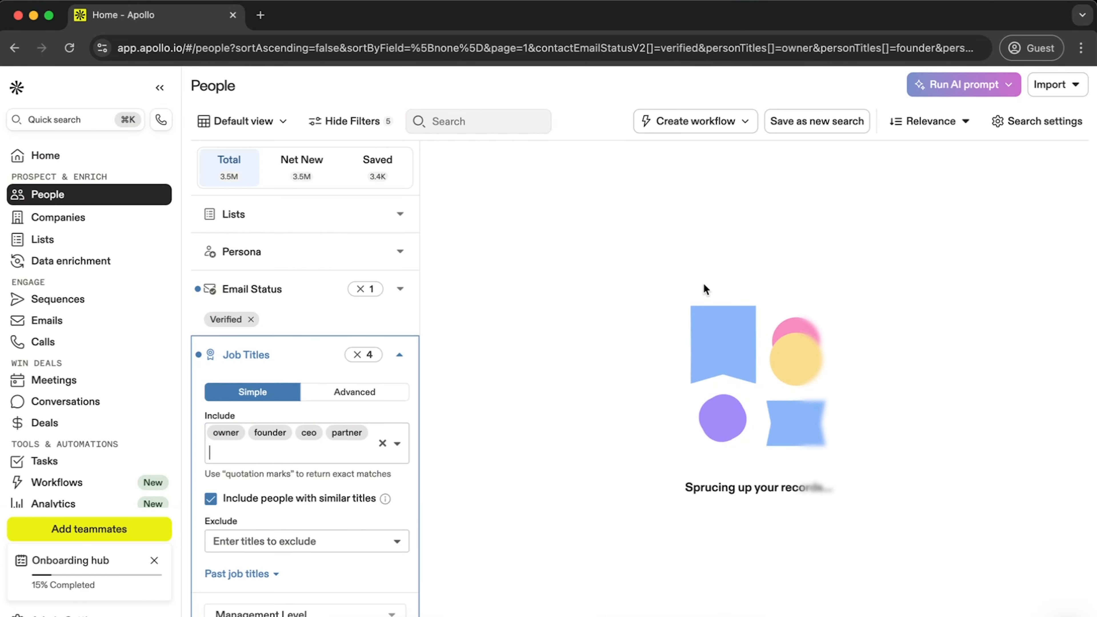
click(401, 359)
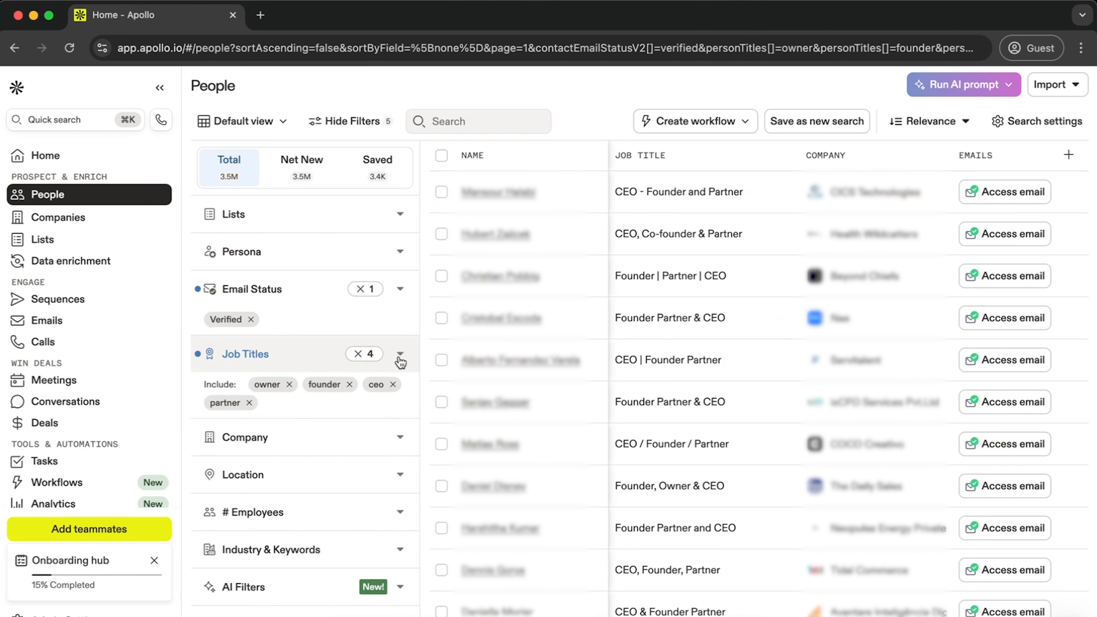
Limit the contact location of the people search to the region Washington DC
scroll(330, 484, down, 2)
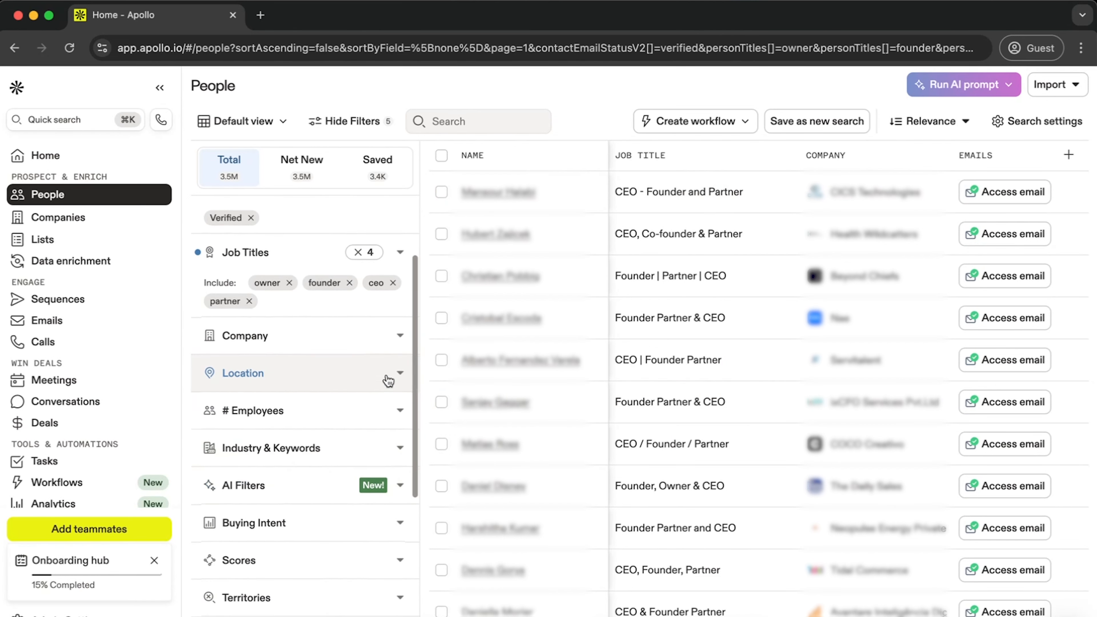
click(396, 374)
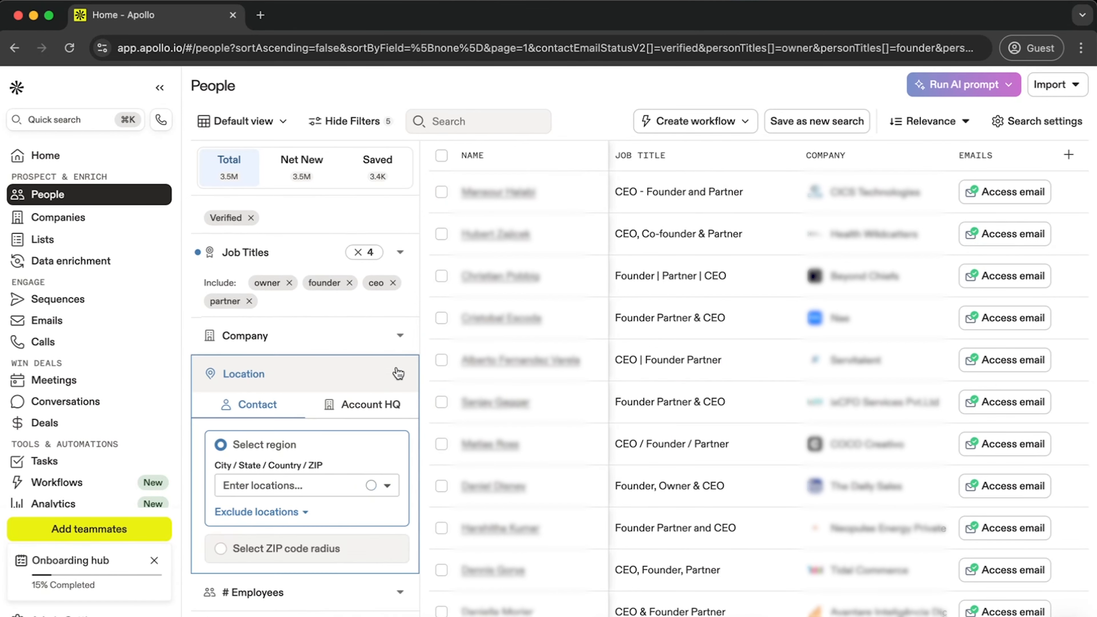
click(299, 485)
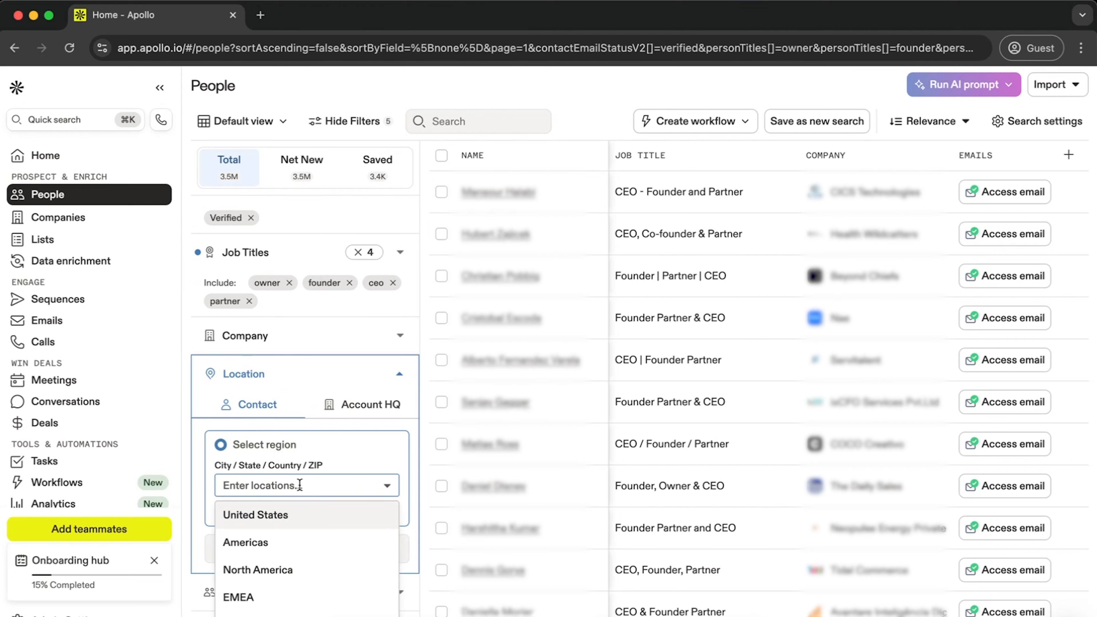
text(Washington DC)
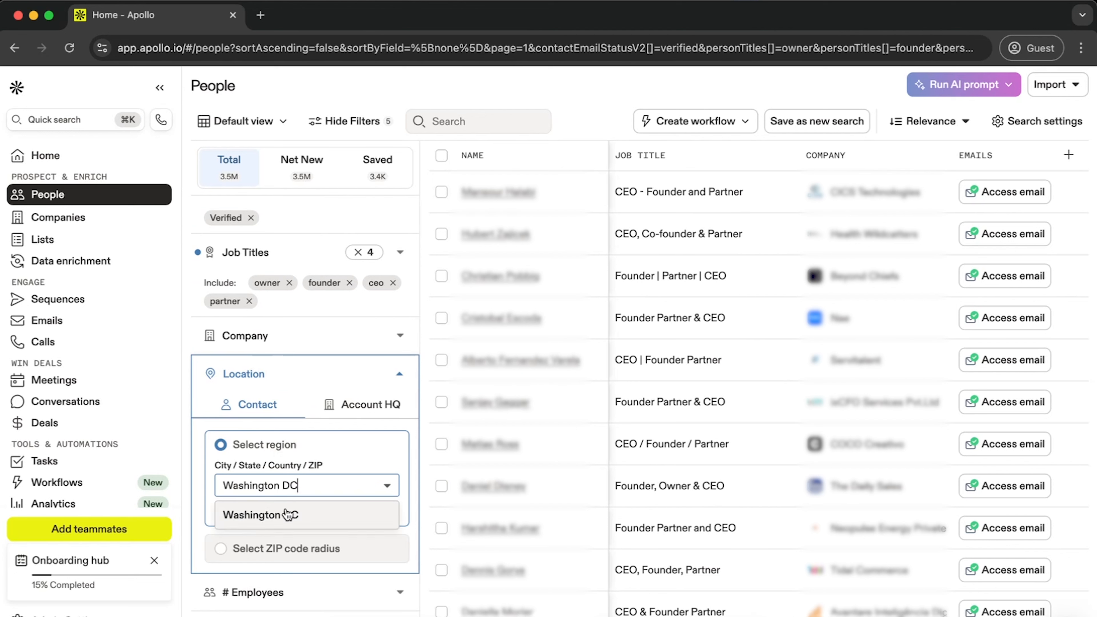
click(286, 516)
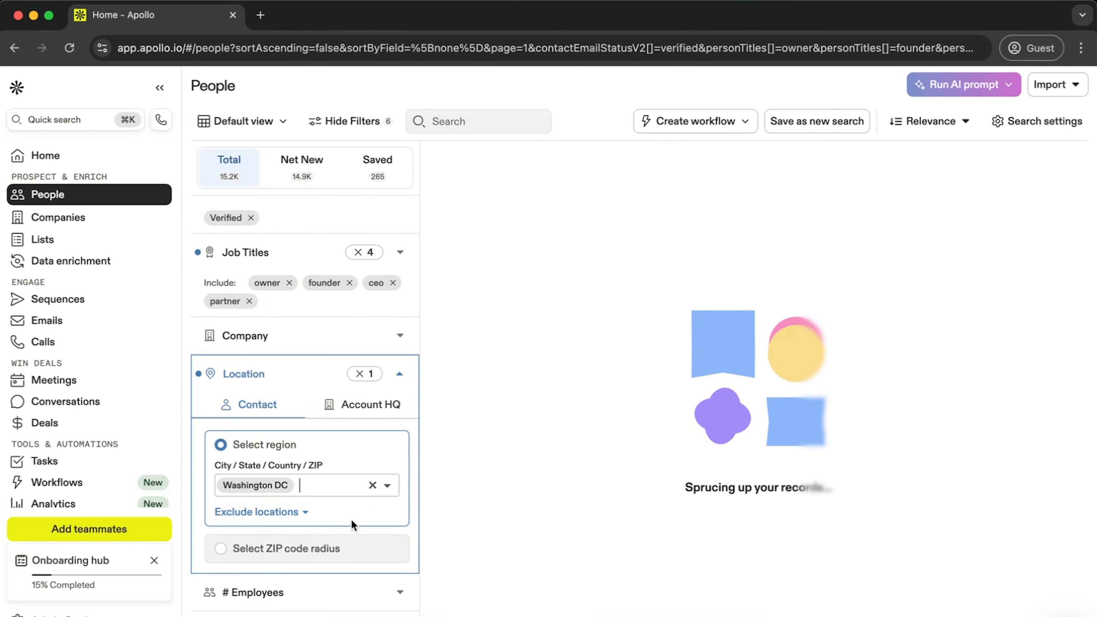
Restrict the number of employees to the predefined range 1-10
scroll(352, 519, down, 3)
scroll(352, 520, down, 2)
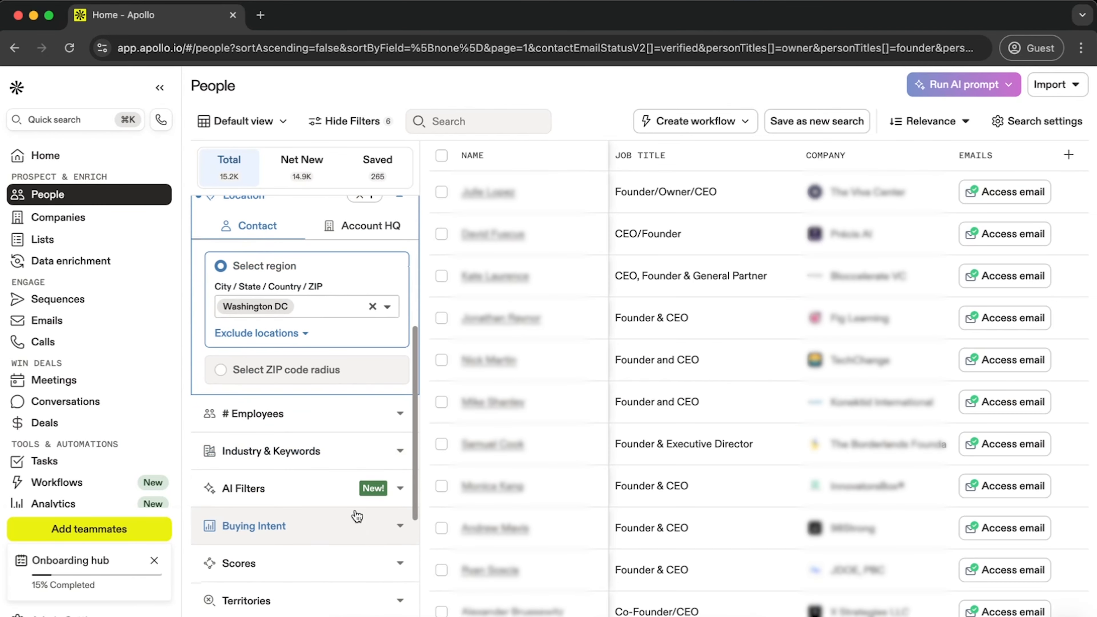
click(390, 419)
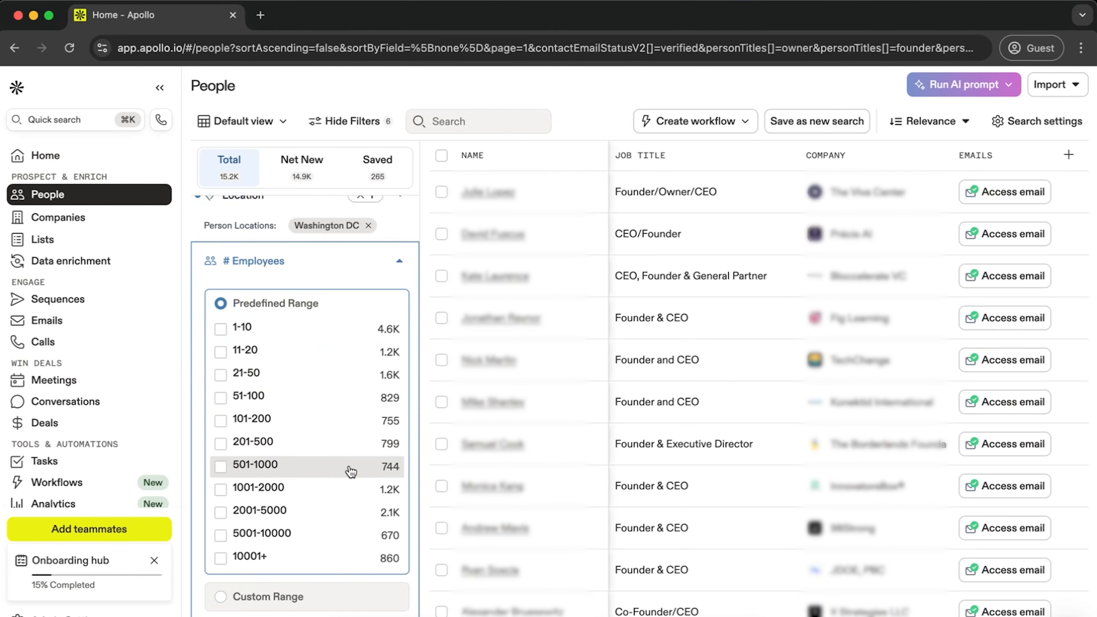
click(220, 329)
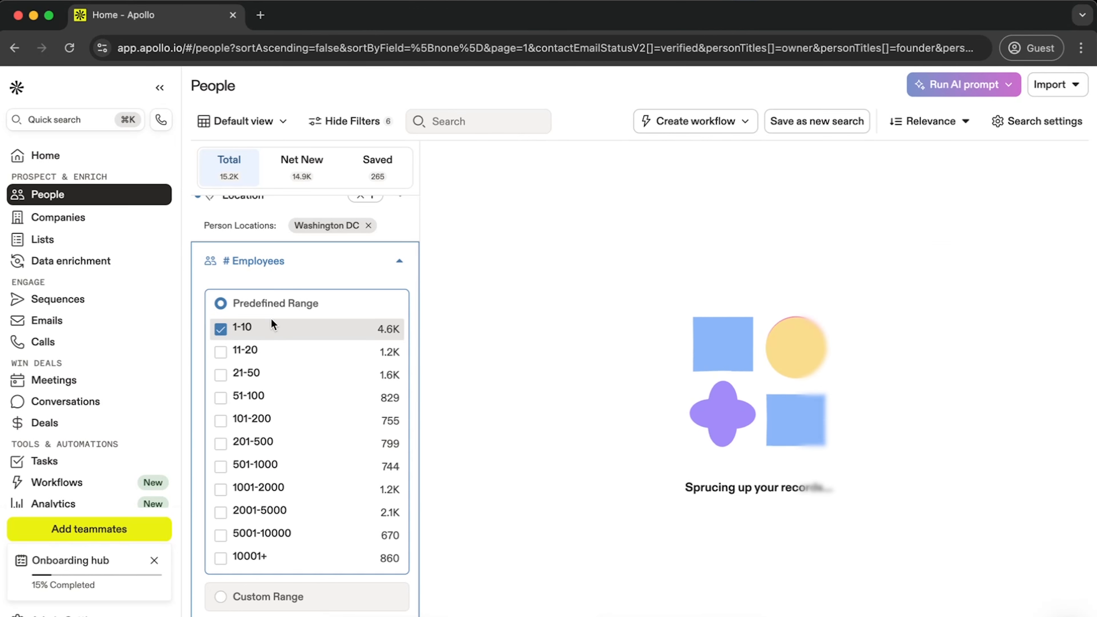
click(400, 265)
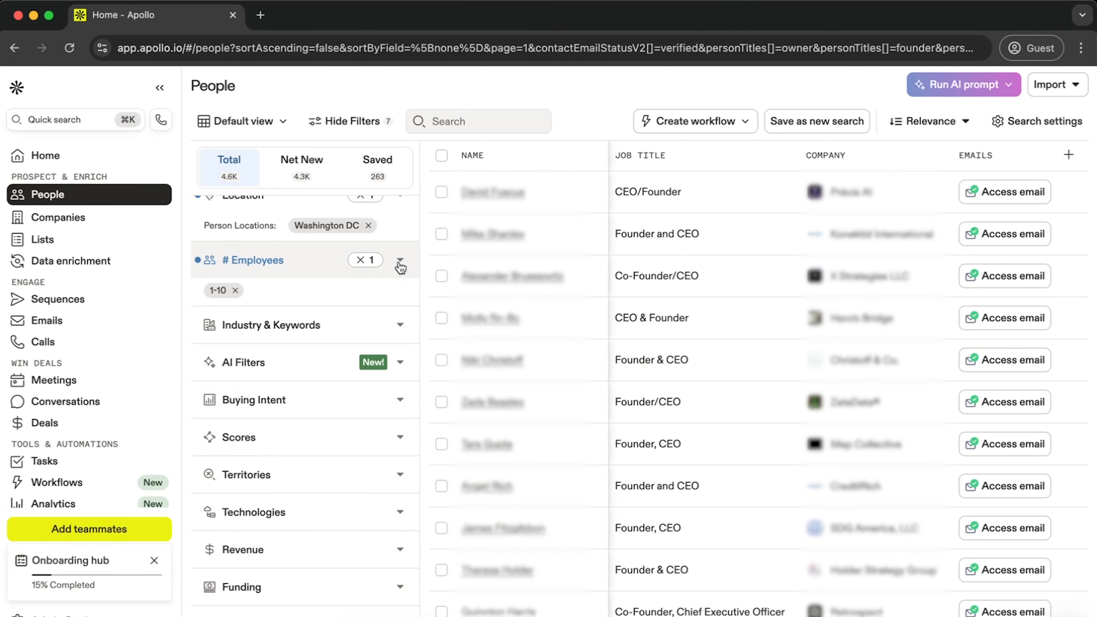
Set the included company keywords to match SEO descriptions and social media tags, leaving out company names
click(401, 327)
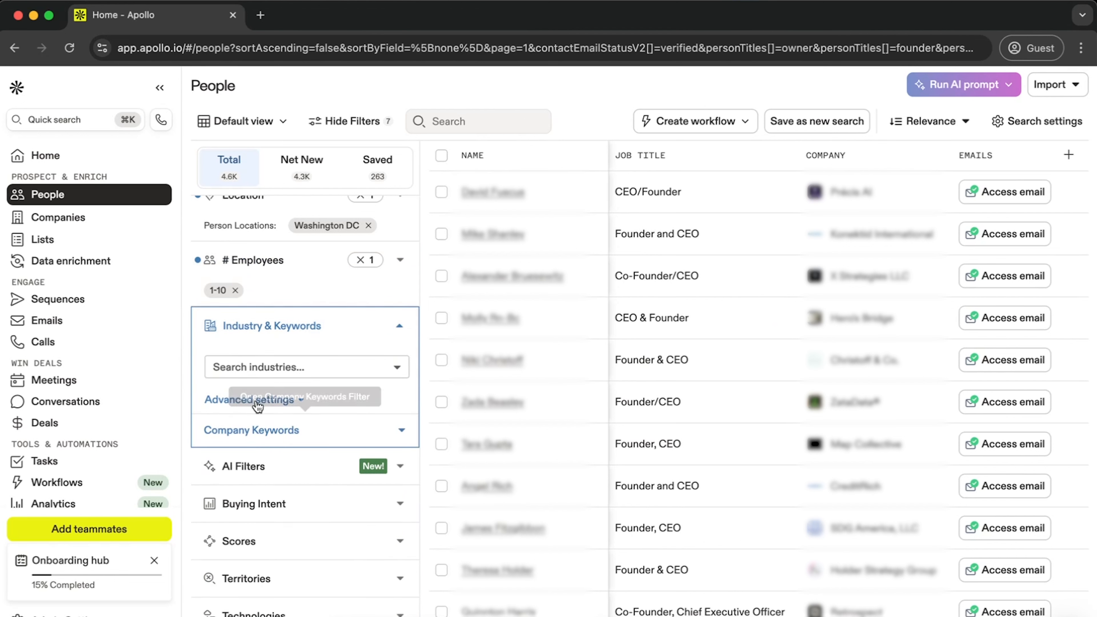
click(246, 430)
scroll(267, 449, down, 4)
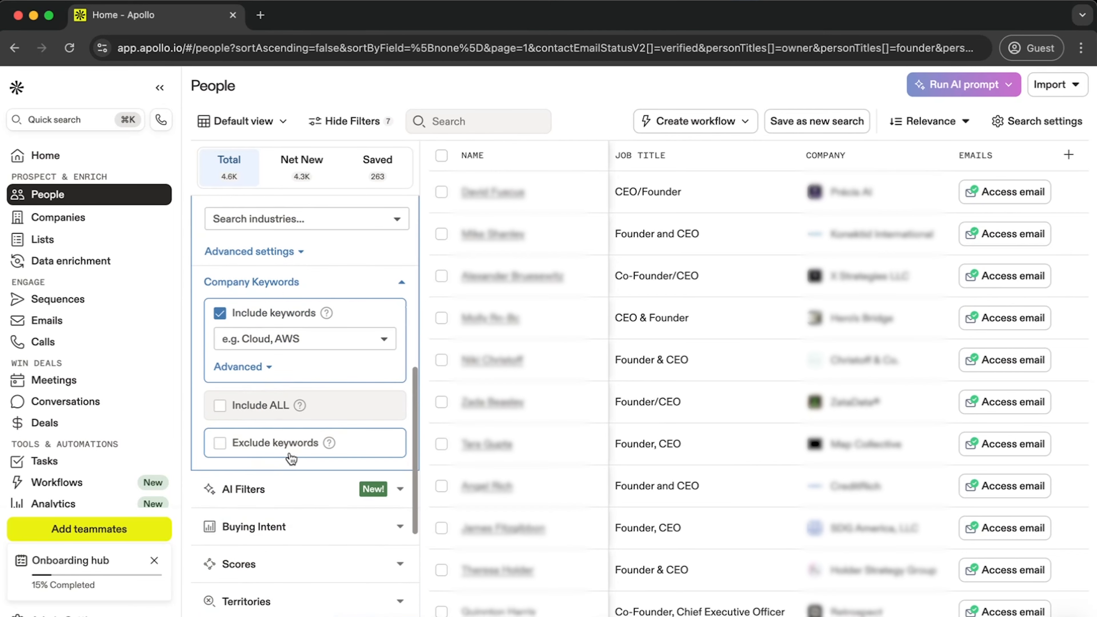
click(242, 367)
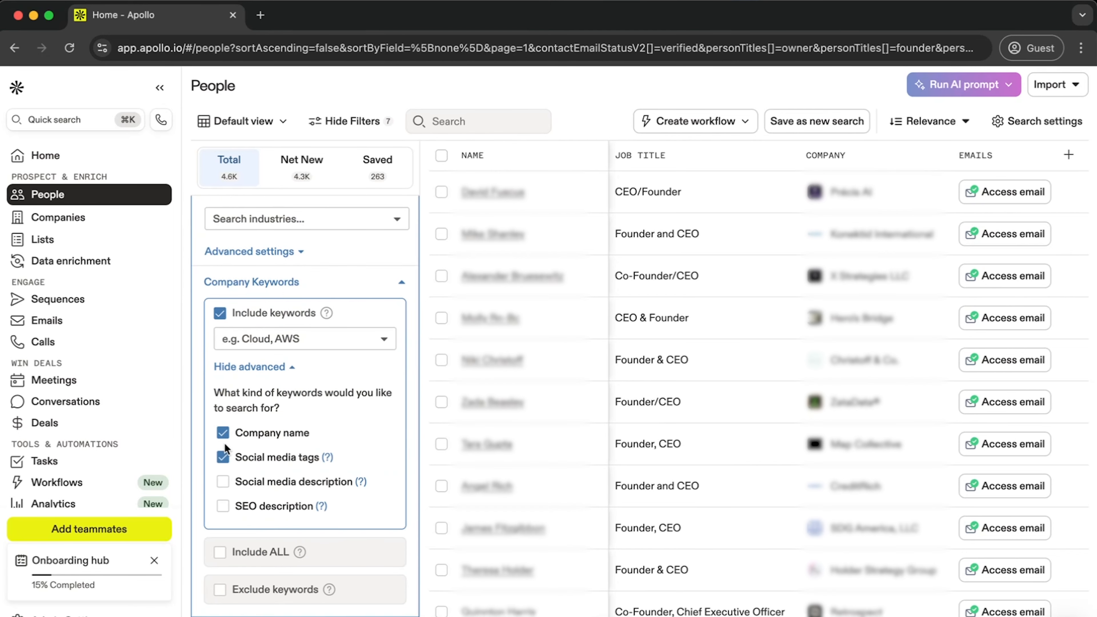
click(222, 433)
click(223, 433)
click(223, 433)
click(223, 508)
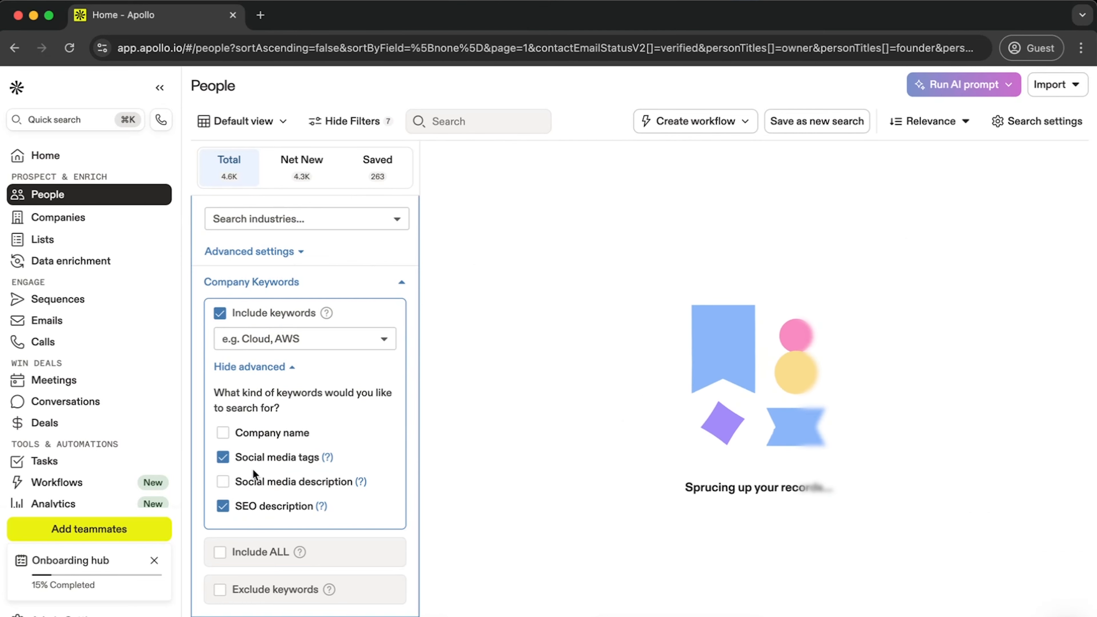
Add Fitness as an included company keyword
click(268, 340)
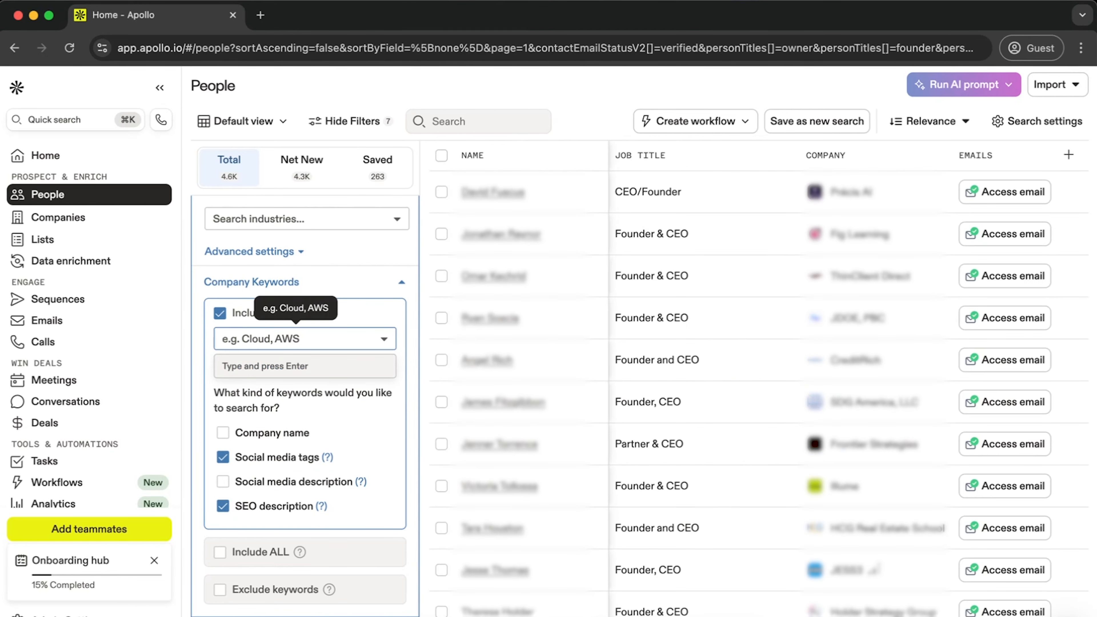
text(Fitness)
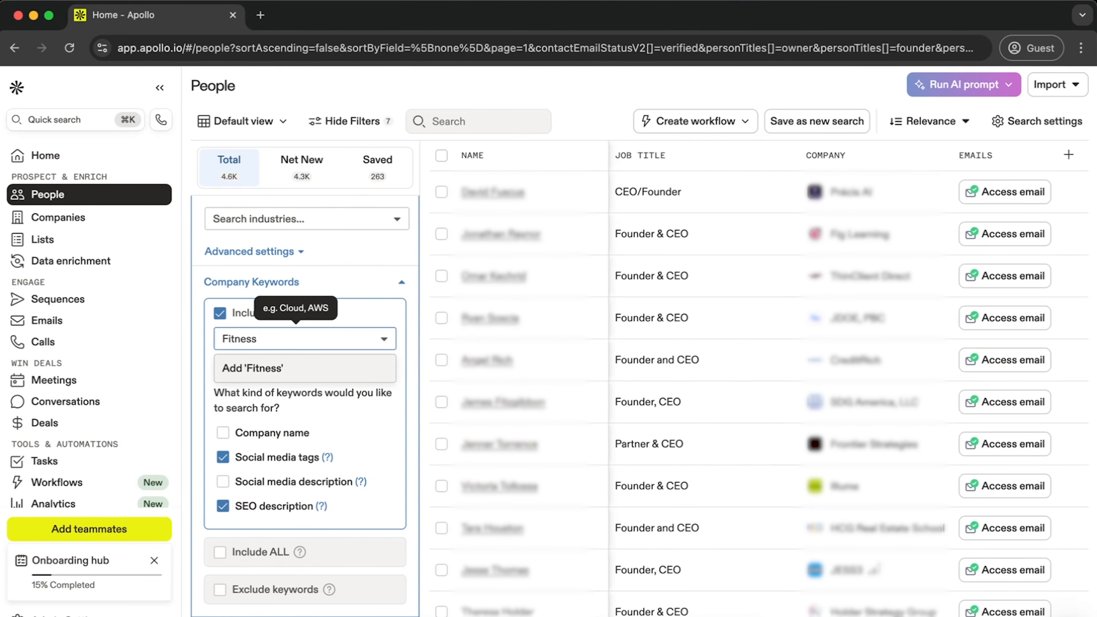
click(260, 369)
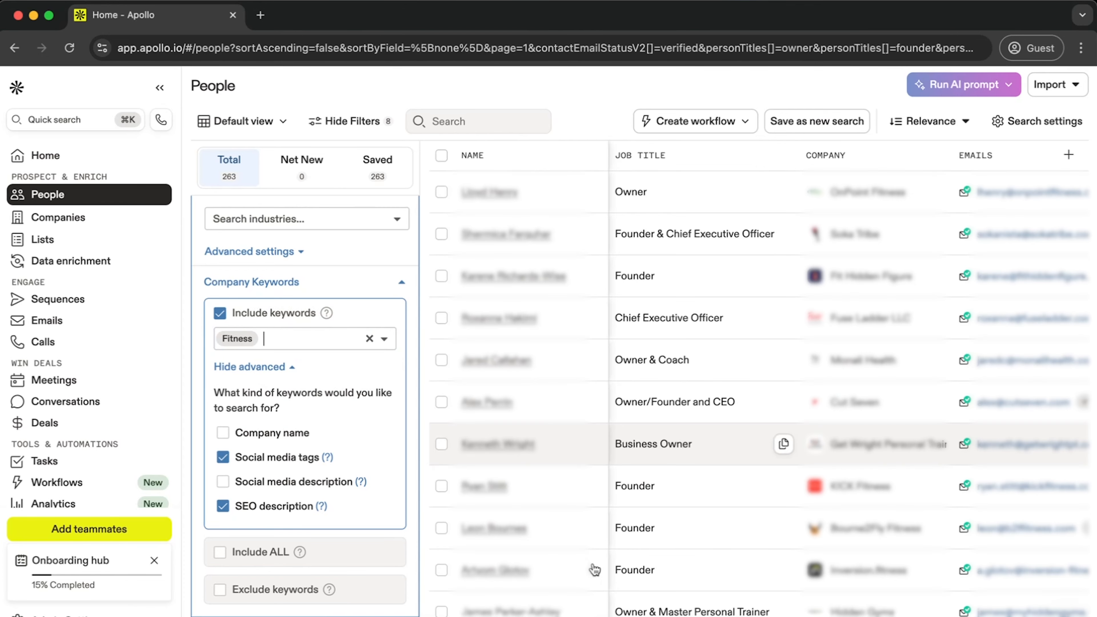
Select all people across the filtered search results
drag(570, 575, 592, 32)
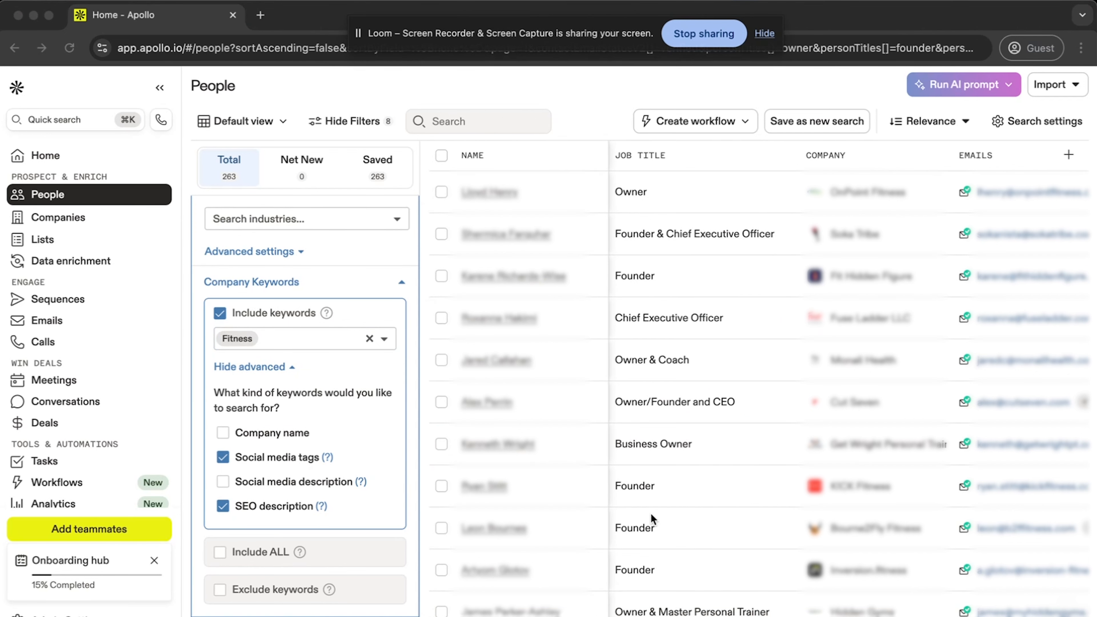
click(441, 157)
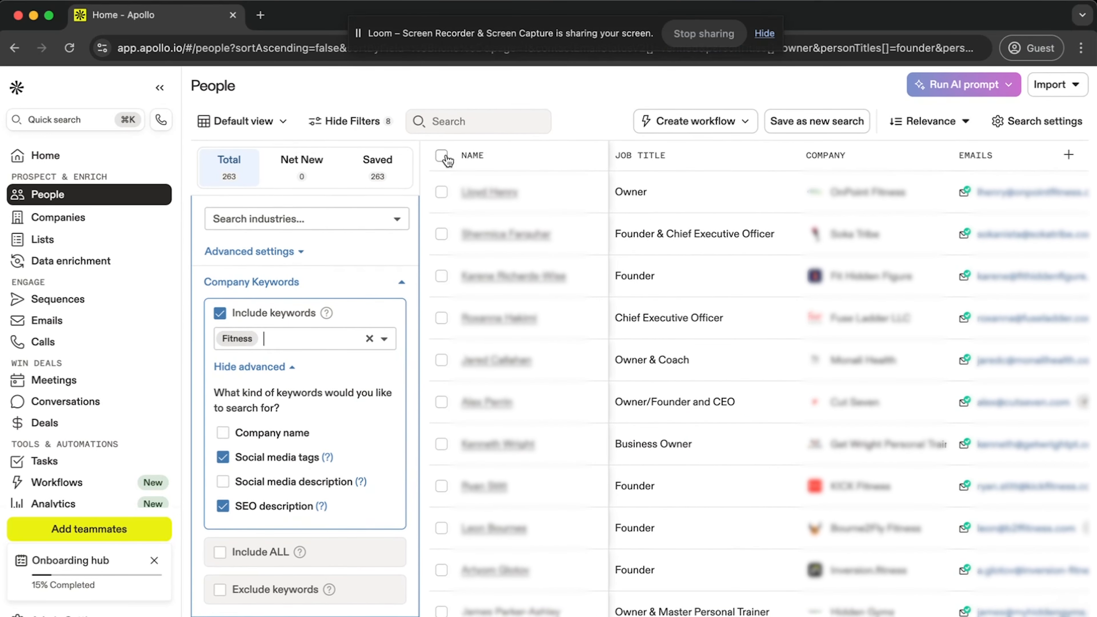
click(441, 156)
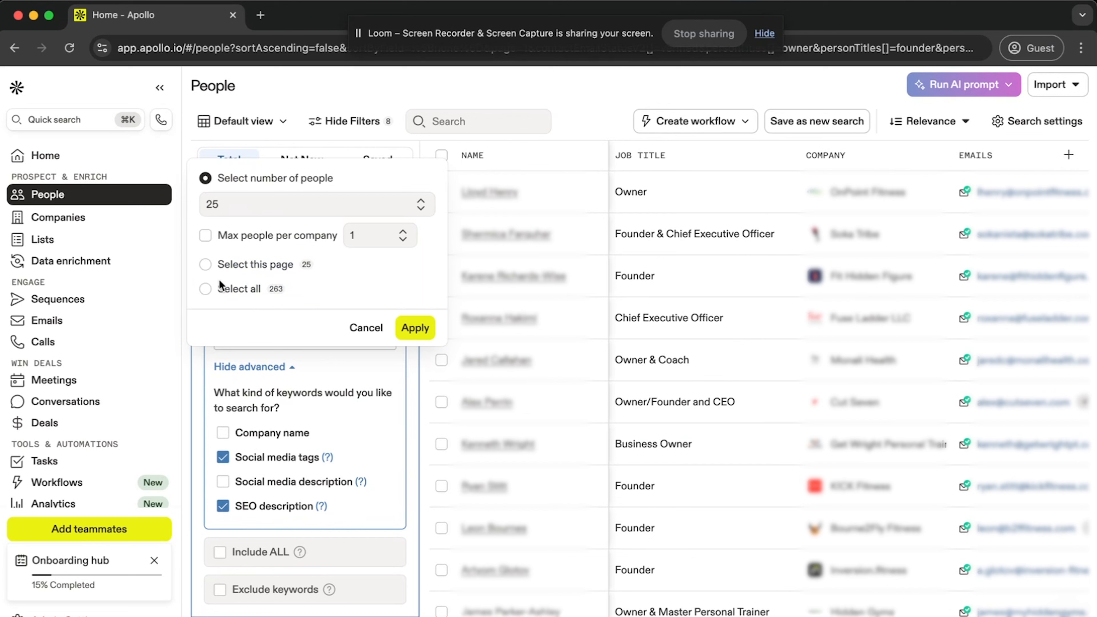
click(206, 289)
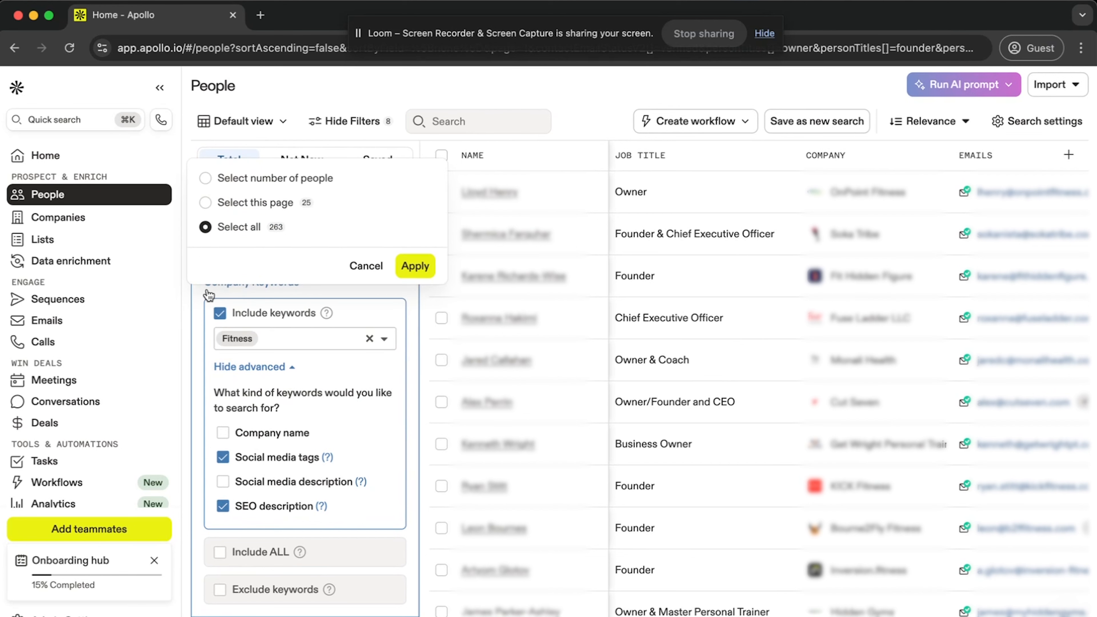
click(423, 267)
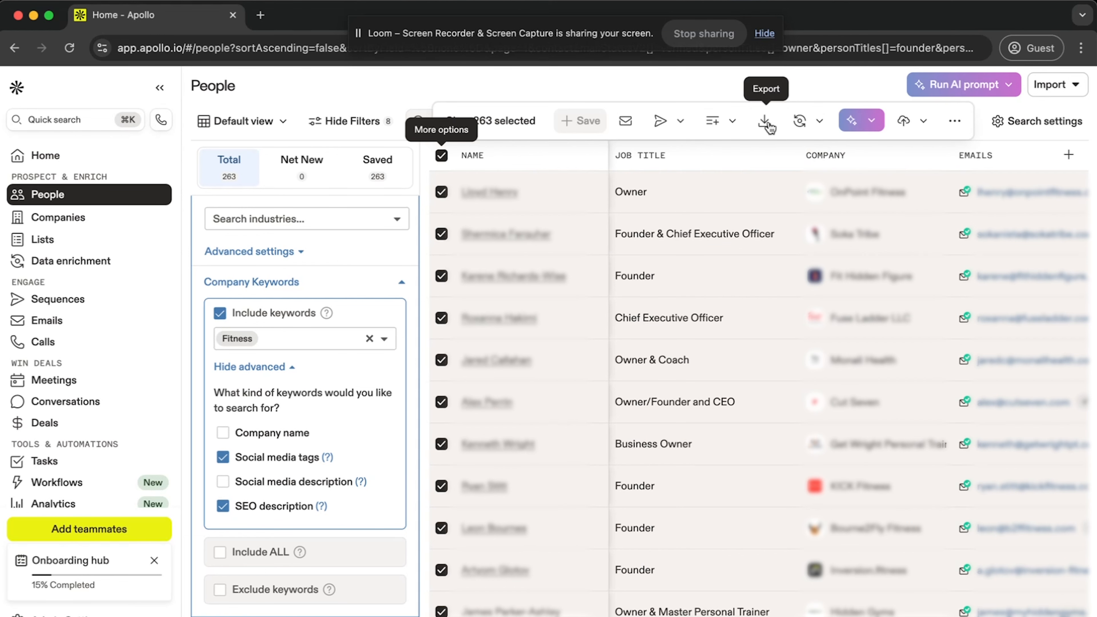
Export the selected people with all emails to CSV and save the file as apollo-contacts-export in Downloads
click(765, 123)
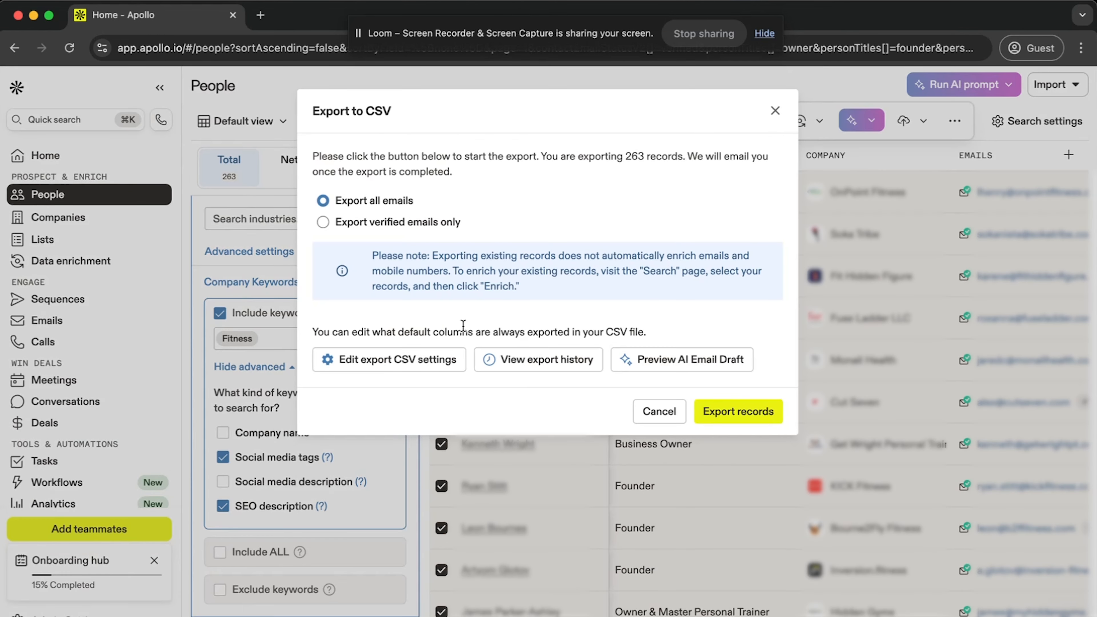
click(719, 412)
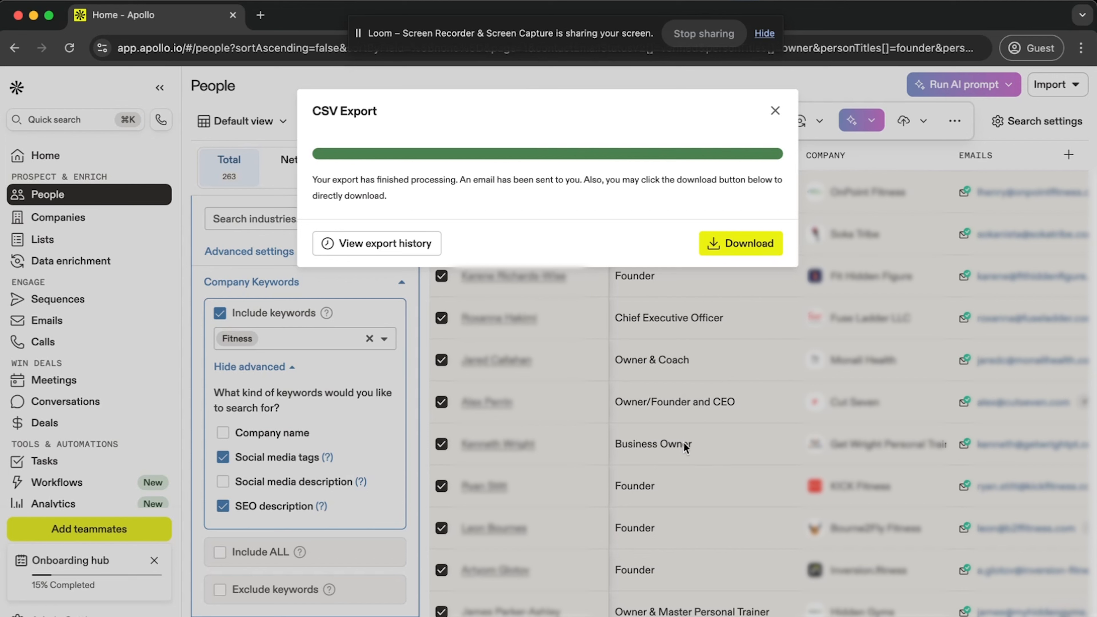
click(741, 243)
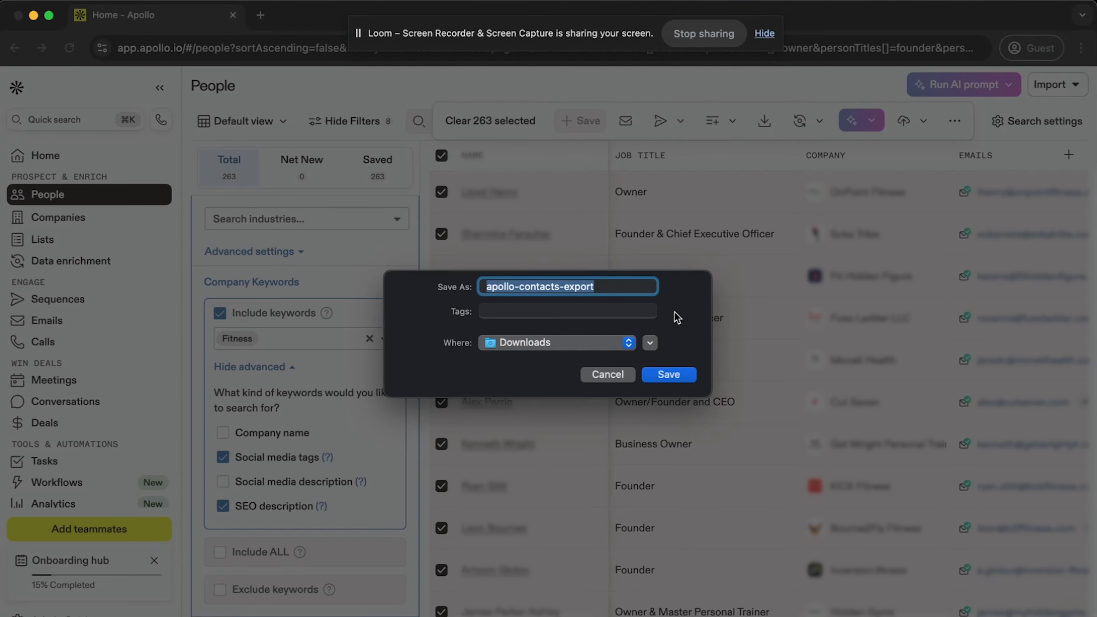
click(654, 373)
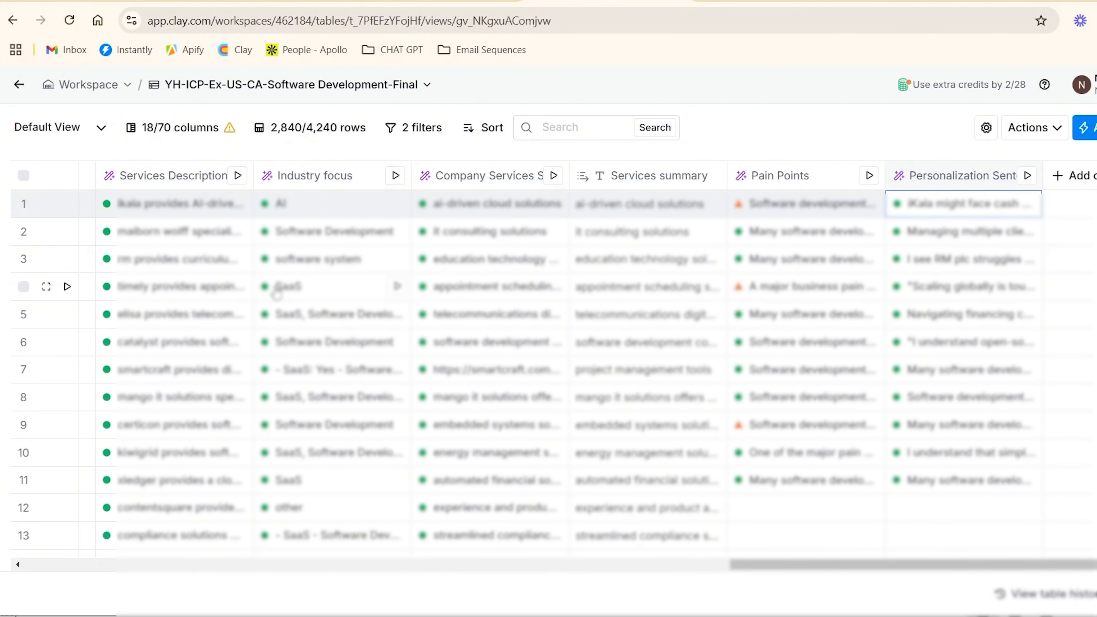
Switch to Clay and look through the rows and columns of the YH-ICP-Ex-US-CA-Software Development-Final table
scroll(277, 293, down, 10)
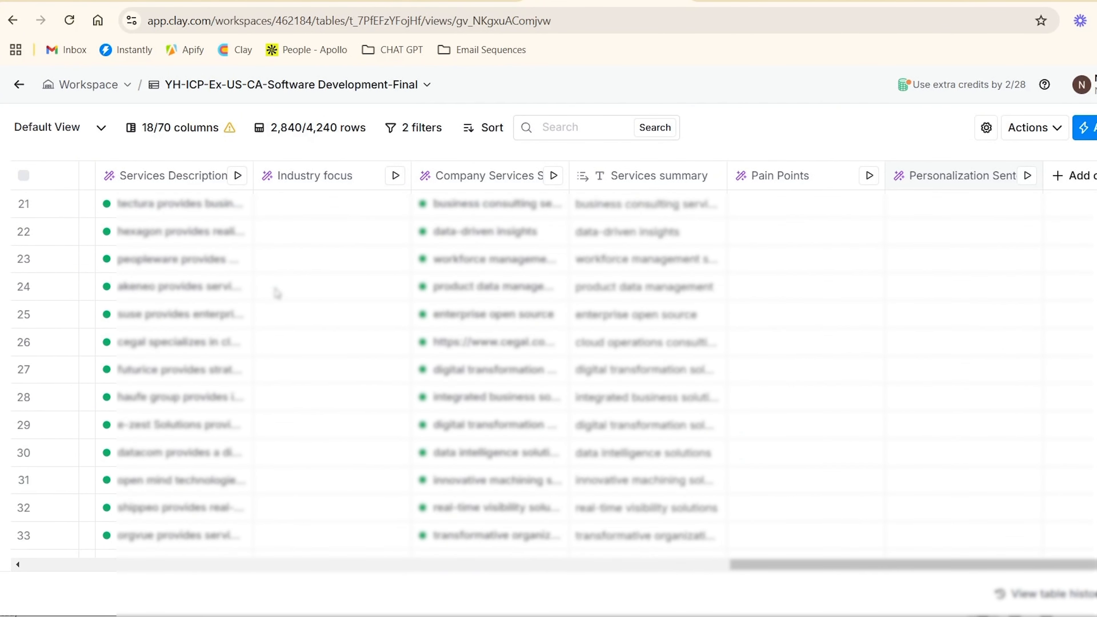
scroll(277, 294, down, 15)
scroll(279, 294, up, 20)
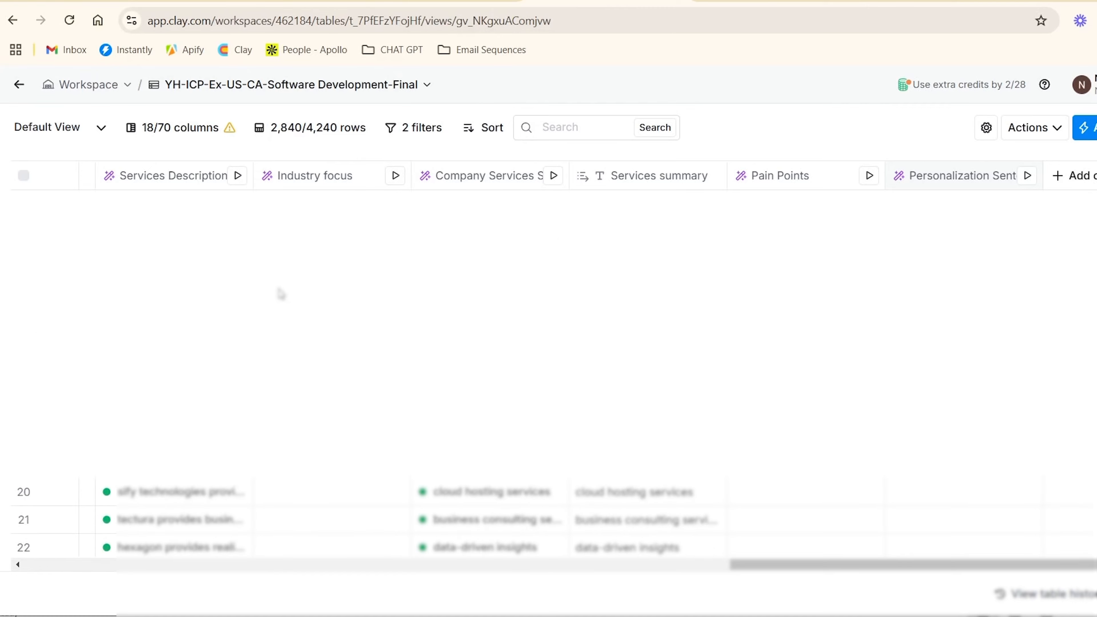
scroll(285, 296, left, 15)
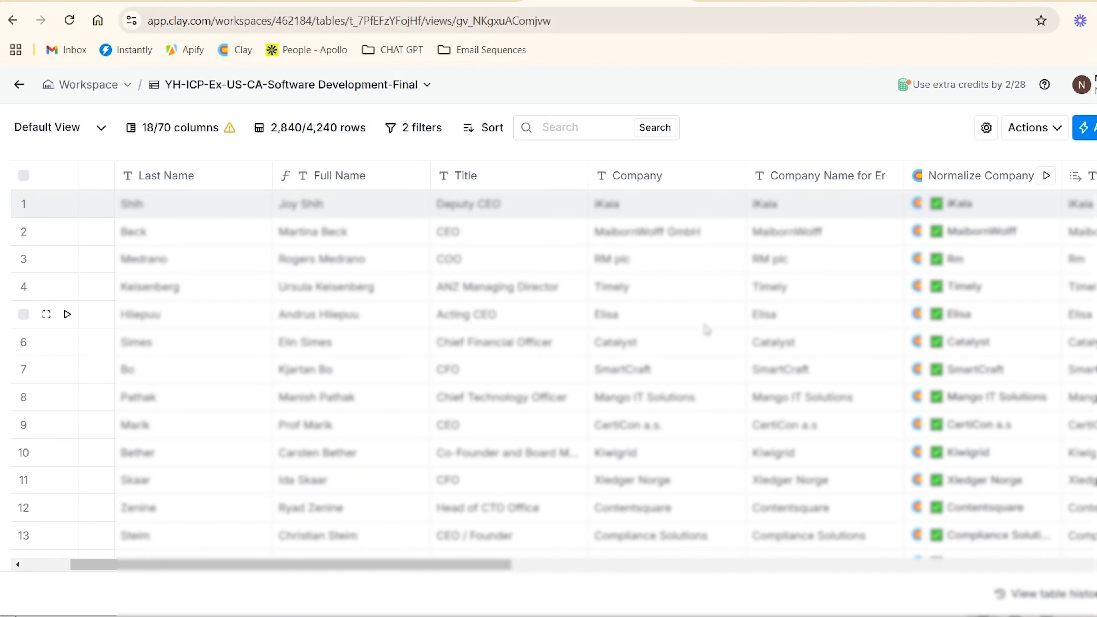
drag(476, 565, 827, 602)
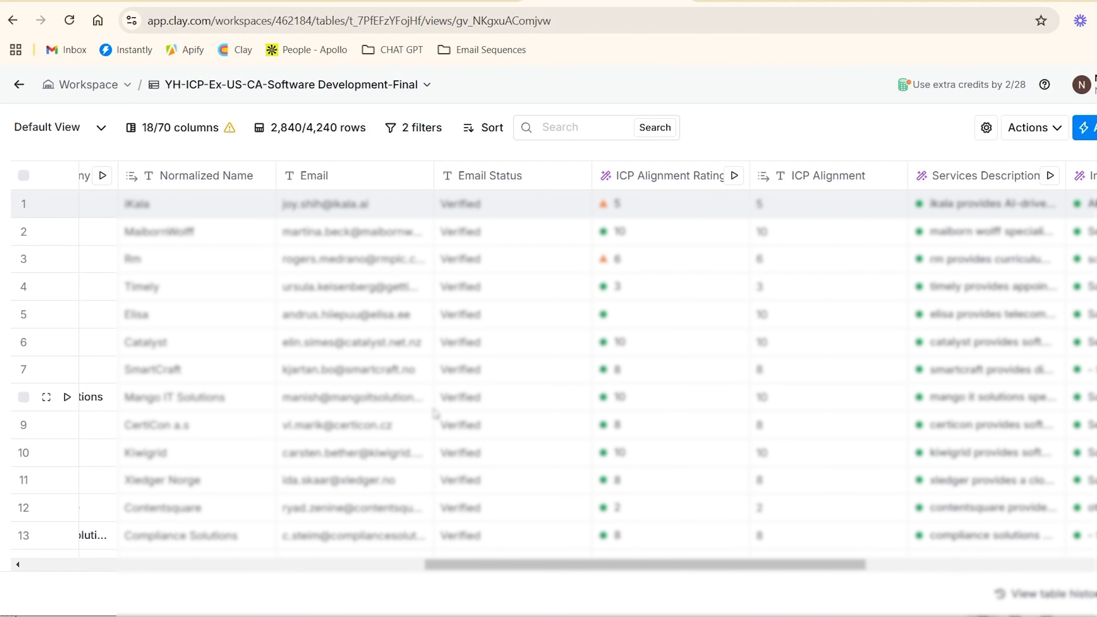
Open the ICP Alignment Rating column's configuration, read its prompt down to the content guidelines, and close it
click(672, 178)
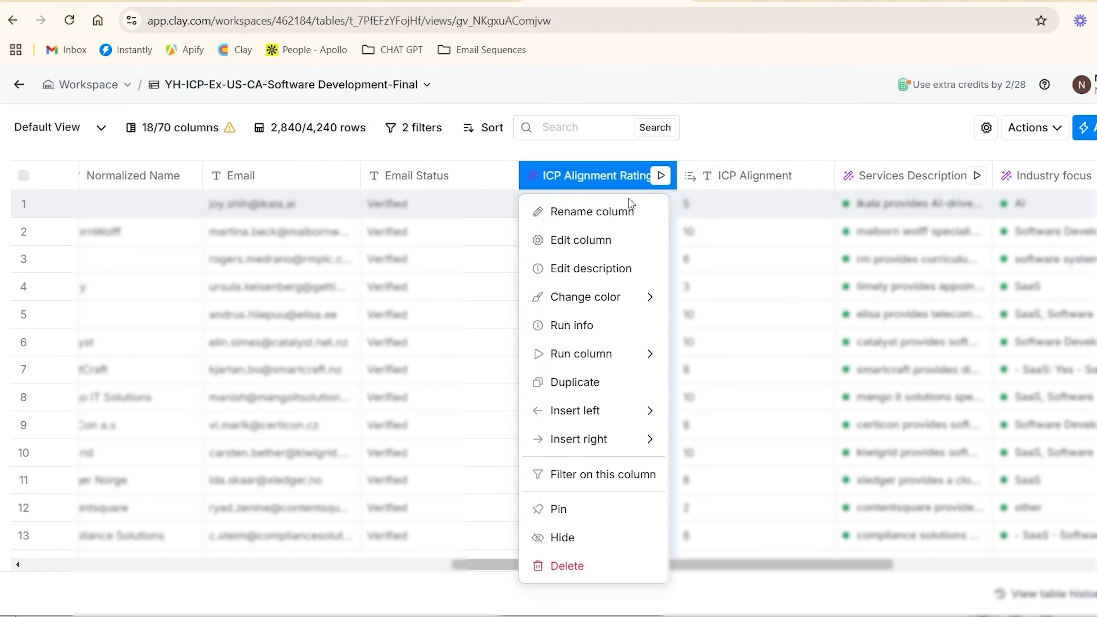
click(612, 242)
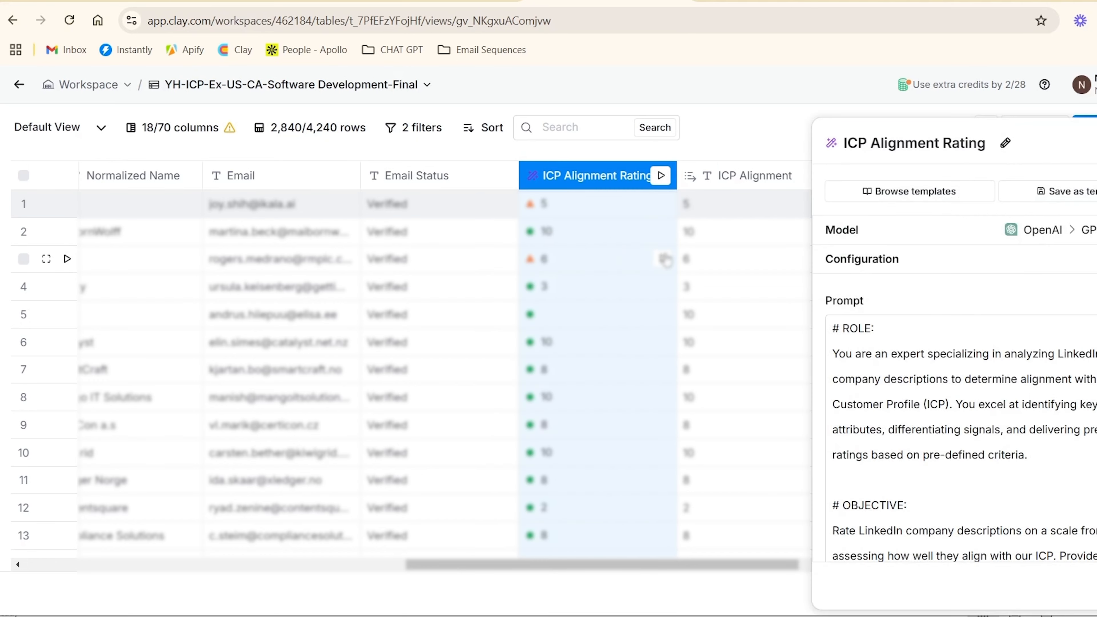
scroll(983, 358, down, 3)
scroll(983, 358, down, 10)
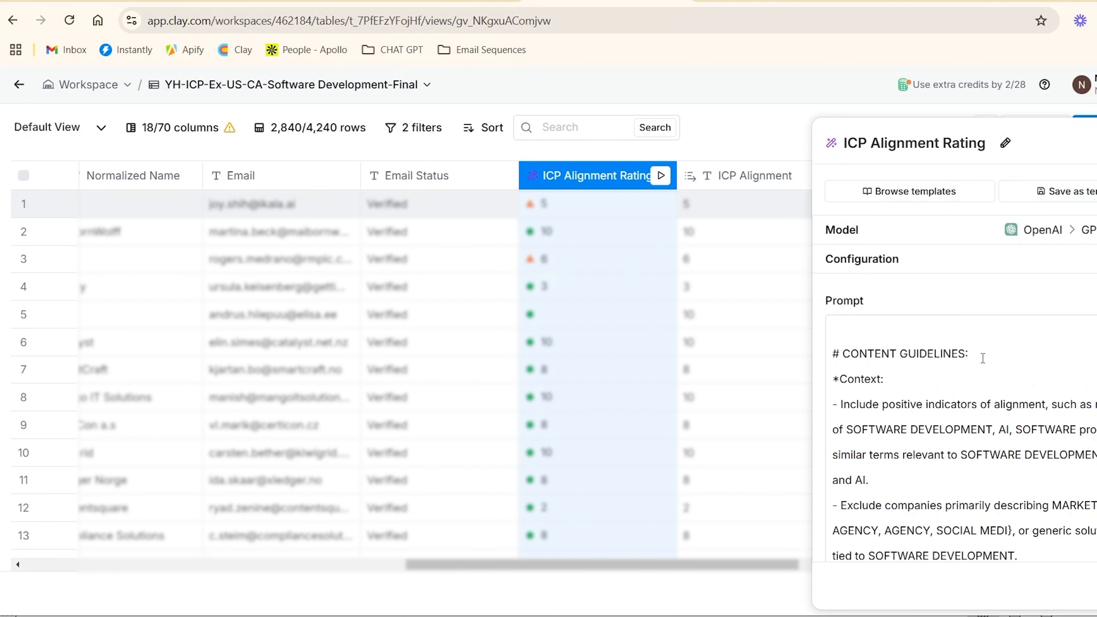
click(544, 206)
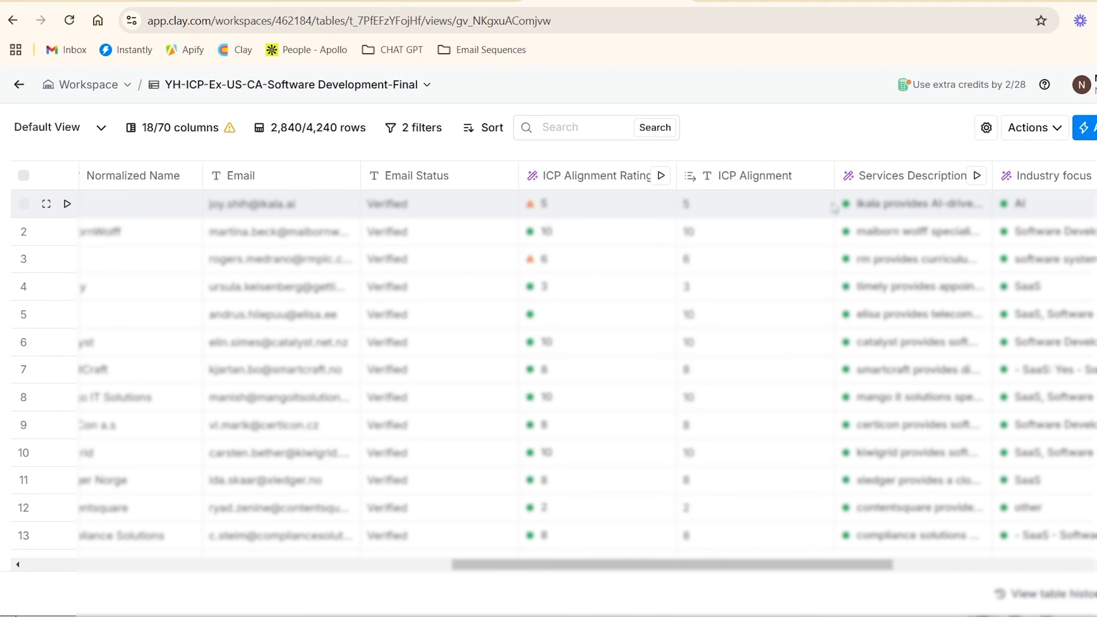
Review the Services Description column's prompt and its Website and Company Linkedin Url inputs, then close the configuration
click(925, 179)
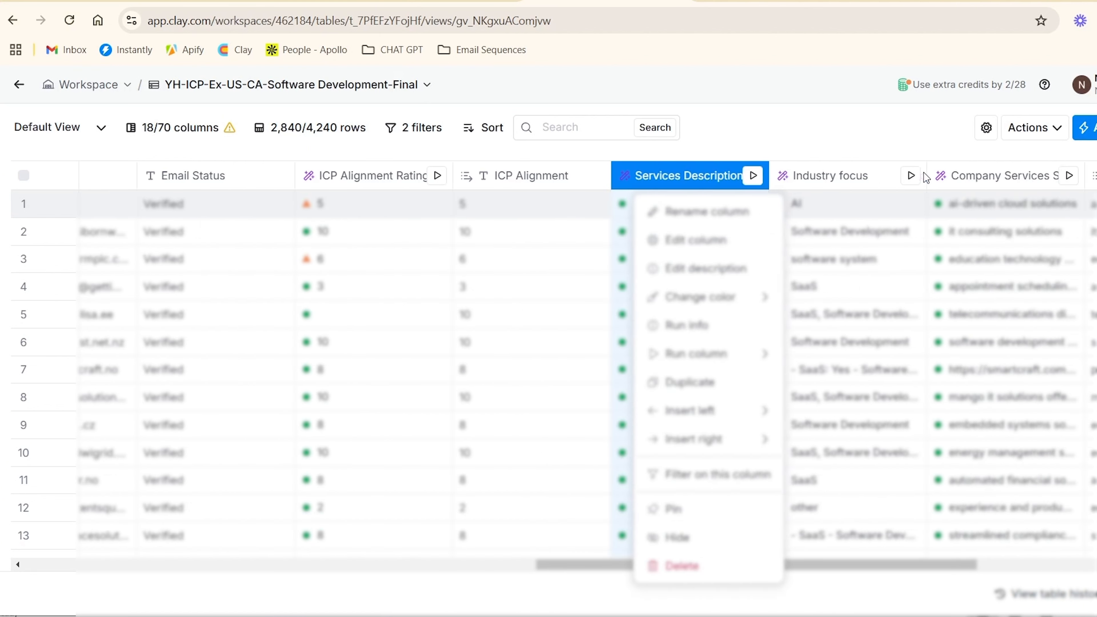
click(608, 242)
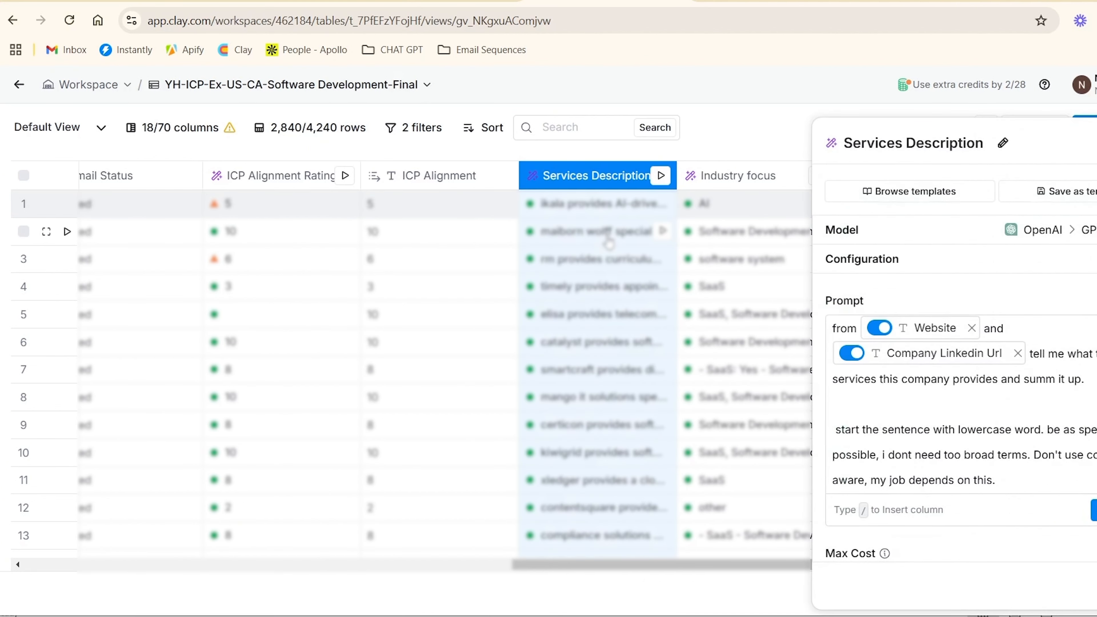
scroll(1036, 417, down, 5)
scroll(1036, 416, up, 5)
mouse_move(937, 357)
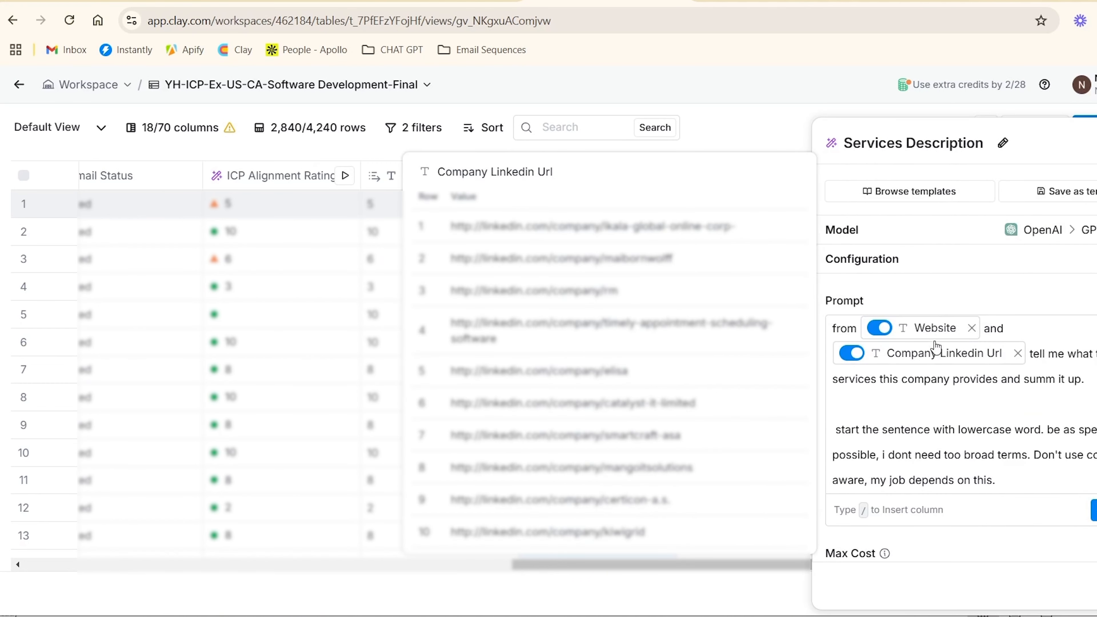
mouse_move(937, 337)
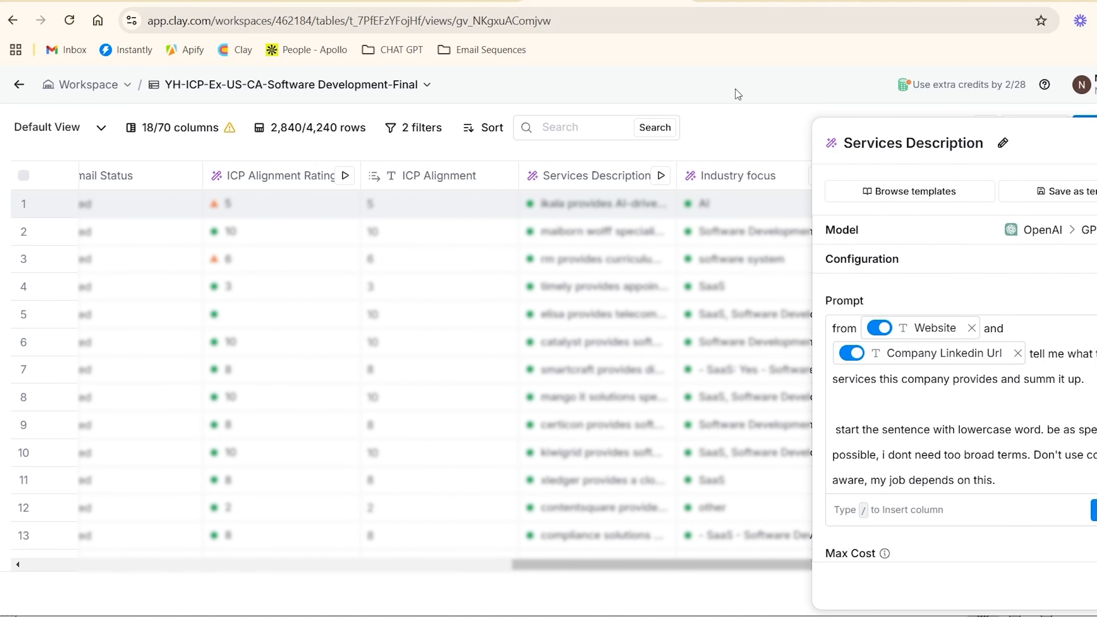
click(756, 181)
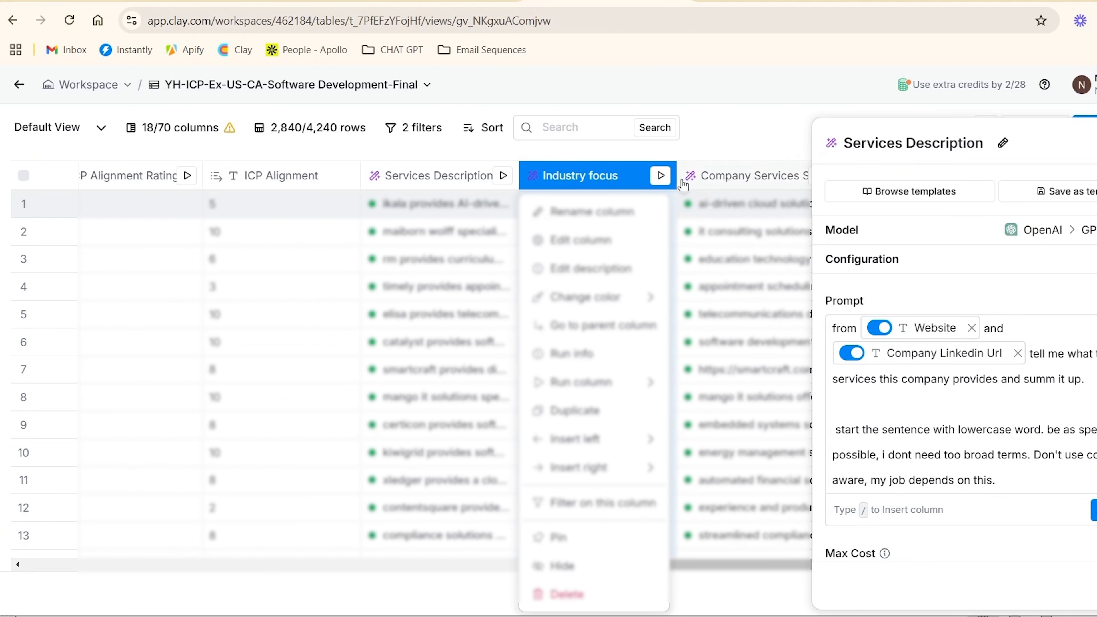
click(769, 125)
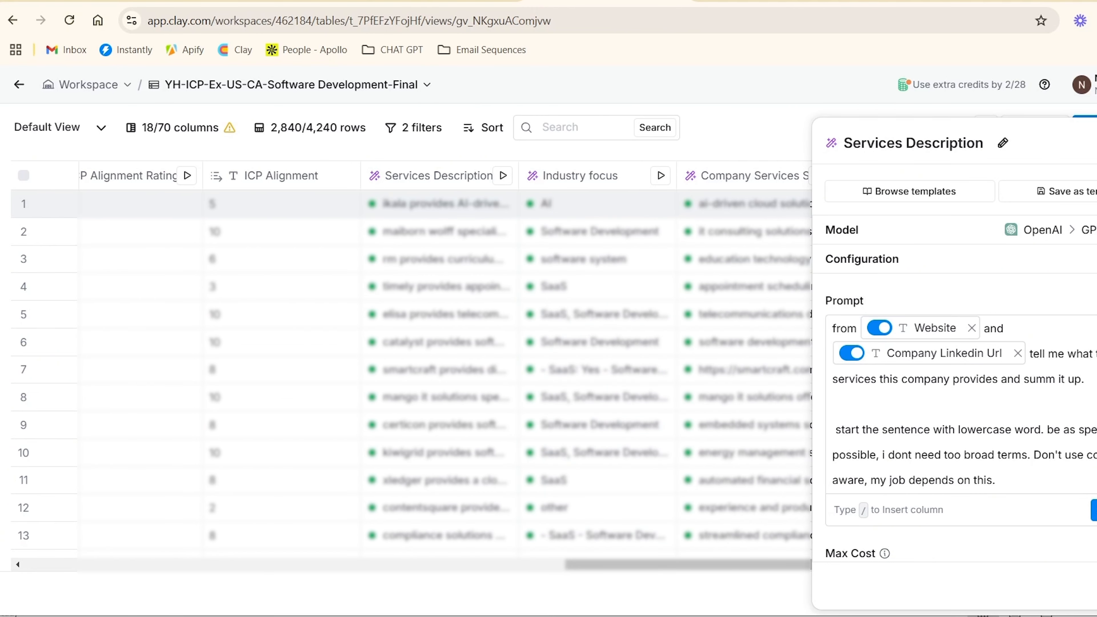
key(Escape)
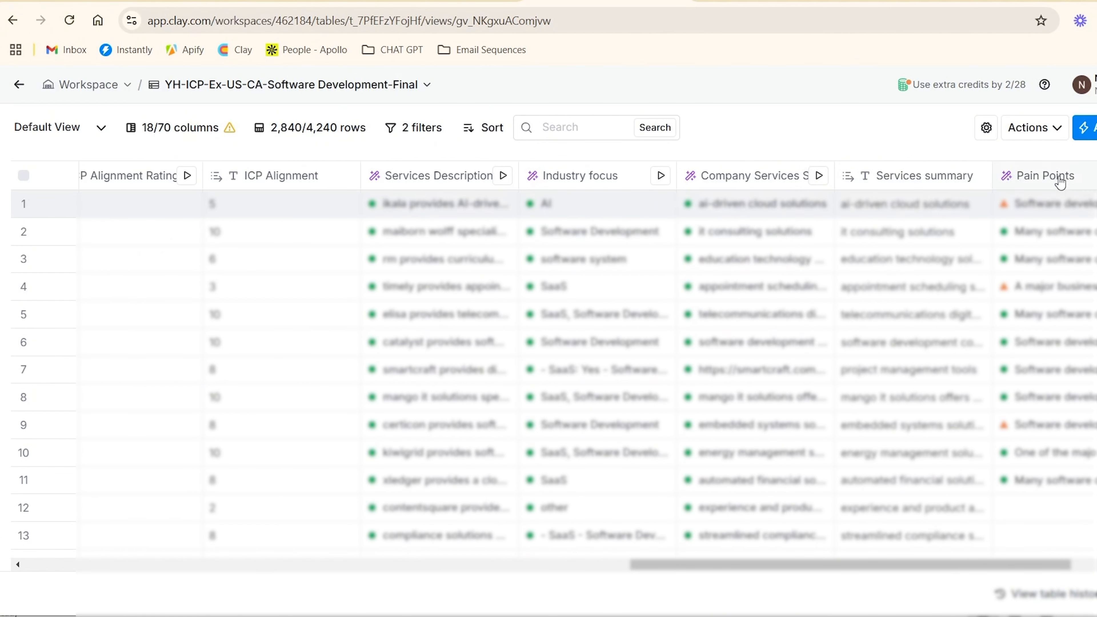
Examine the Pain Points and personalization columns, then the name, title and company columns further down the table
drag(892, 570, 1006, 575)
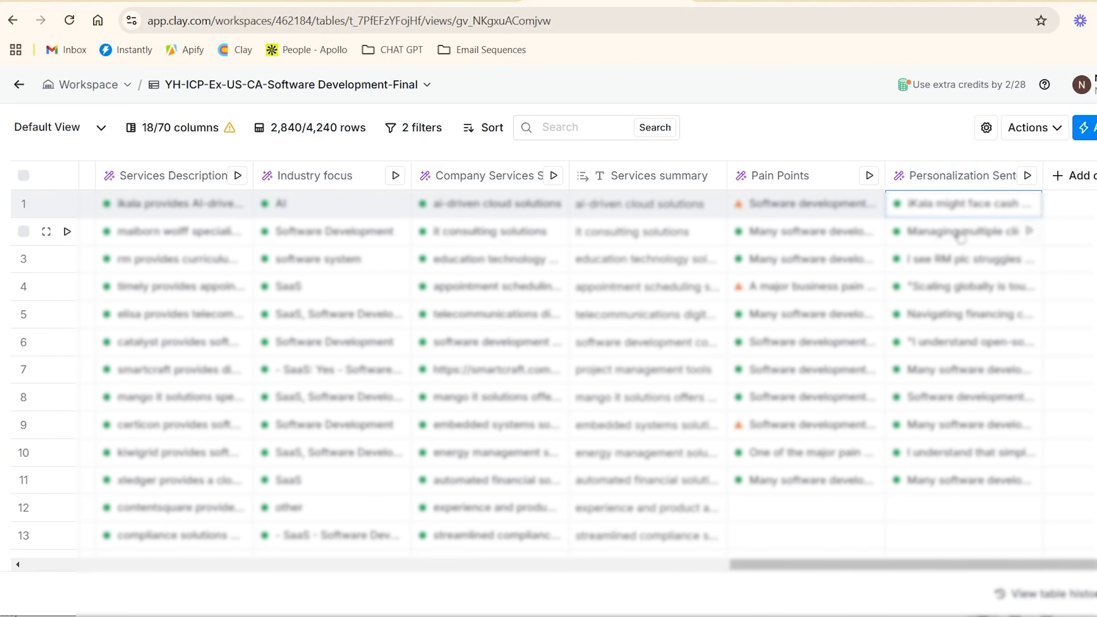
drag(974, 570, 784, 572)
scroll(262, 286, down, 5)
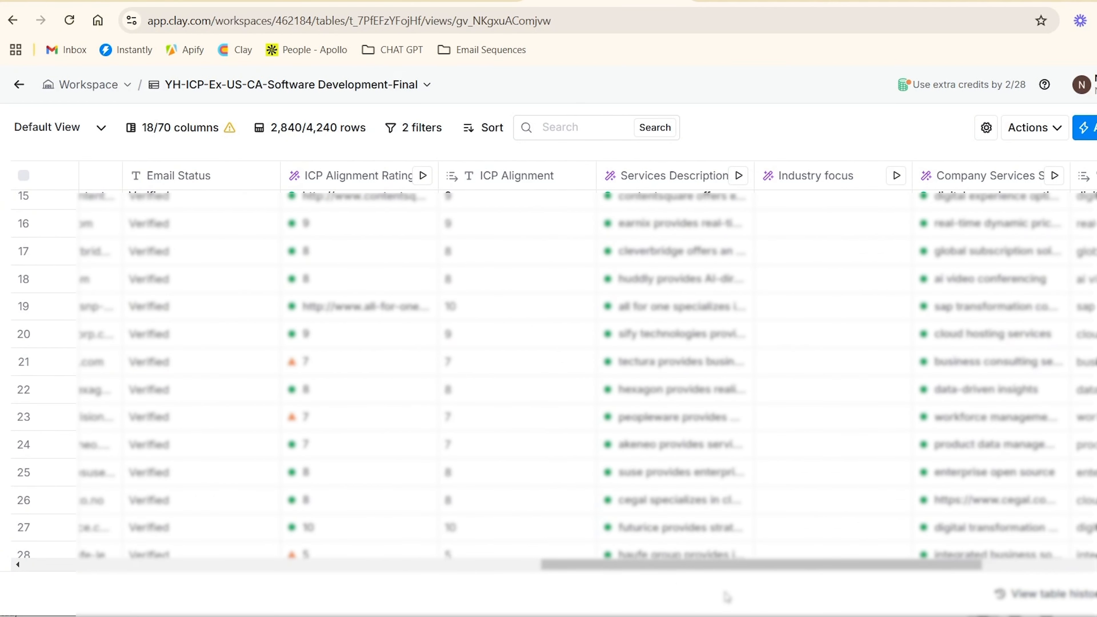
drag(730, 570, 271, 572)
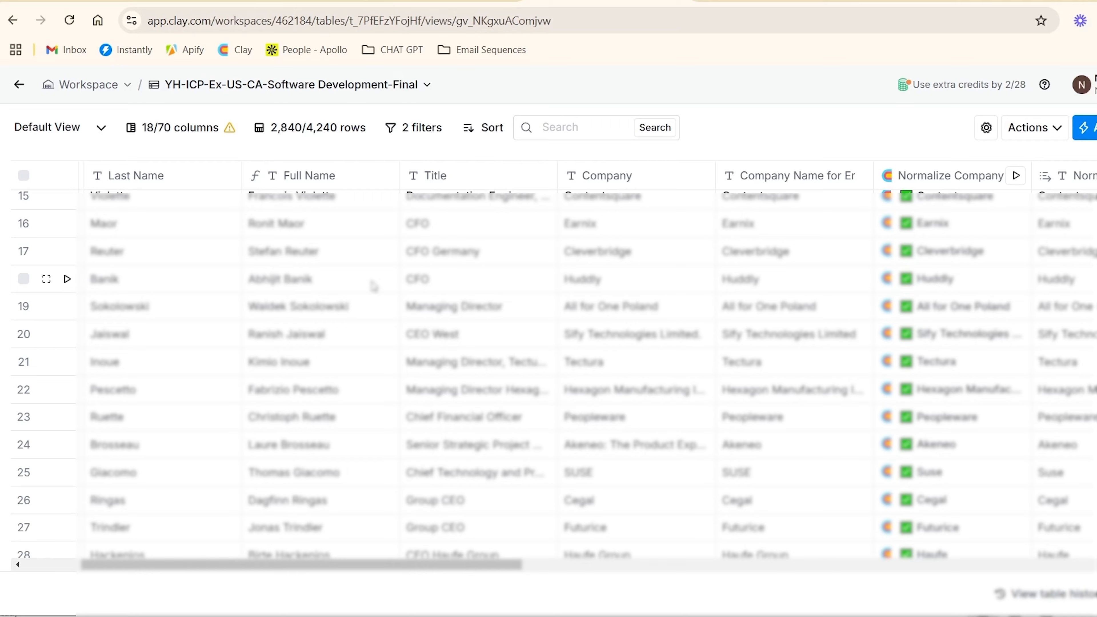
scroll(374, 286, down, 8)
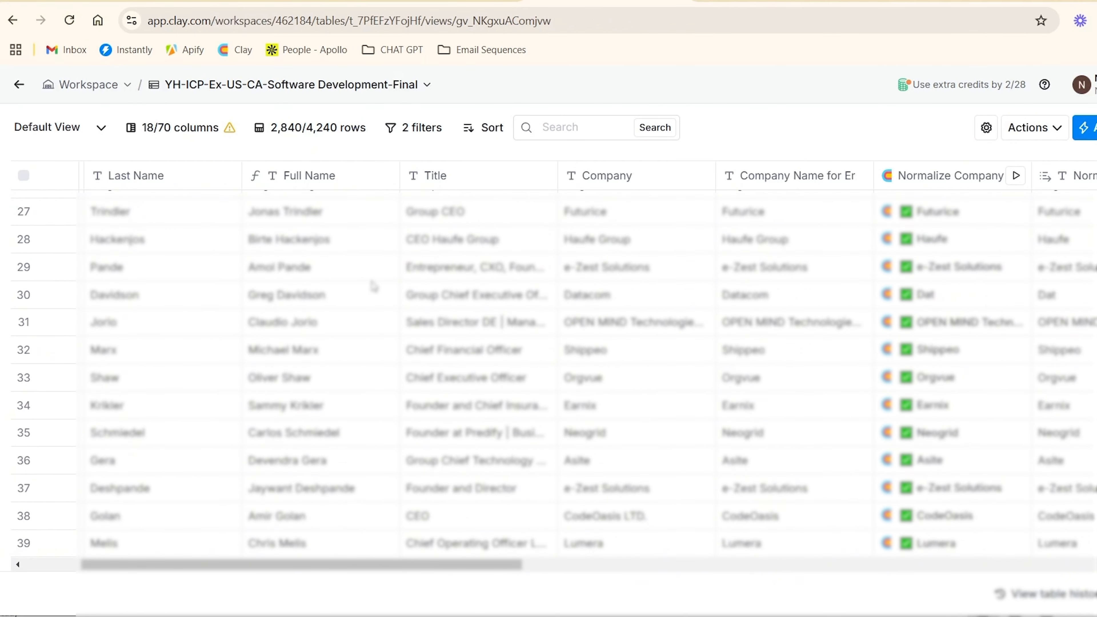
scroll(374, 286, down, 2)
scroll(374, 286, down, 2)
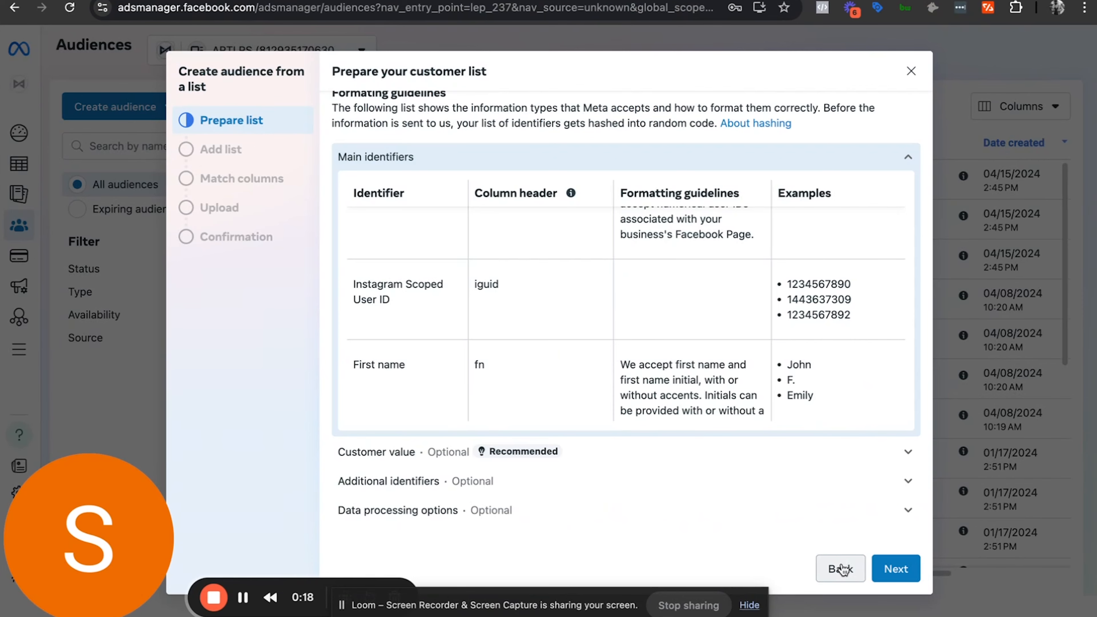
In Meta Ads Manager, close the open customer list setup and start a new custom audience with Customer list as its source
click(913, 72)
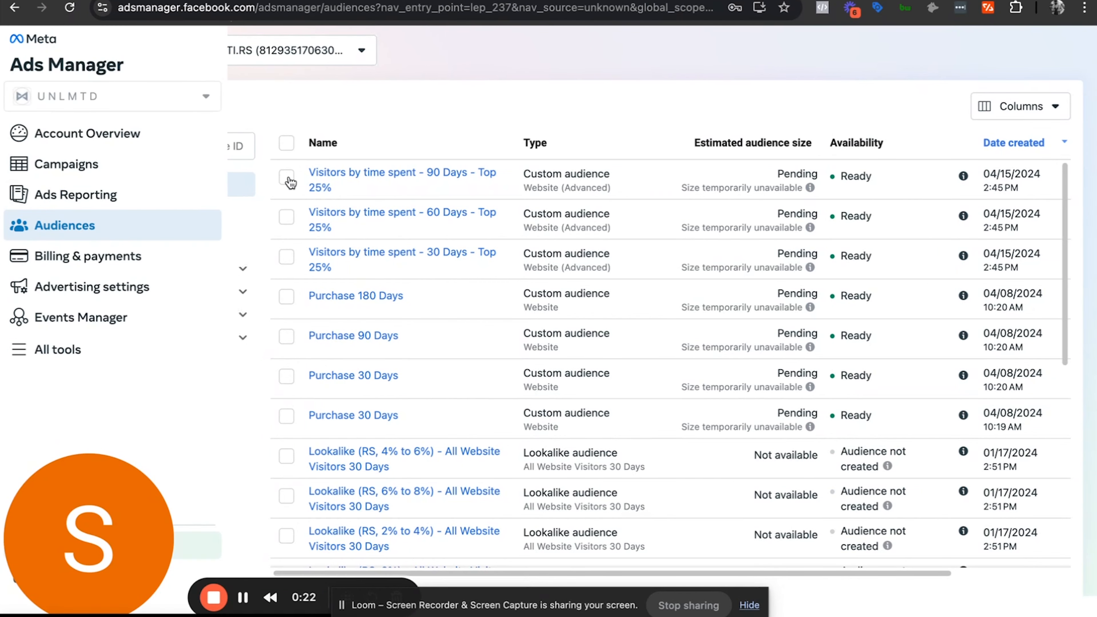
click(133, 114)
click(147, 144)
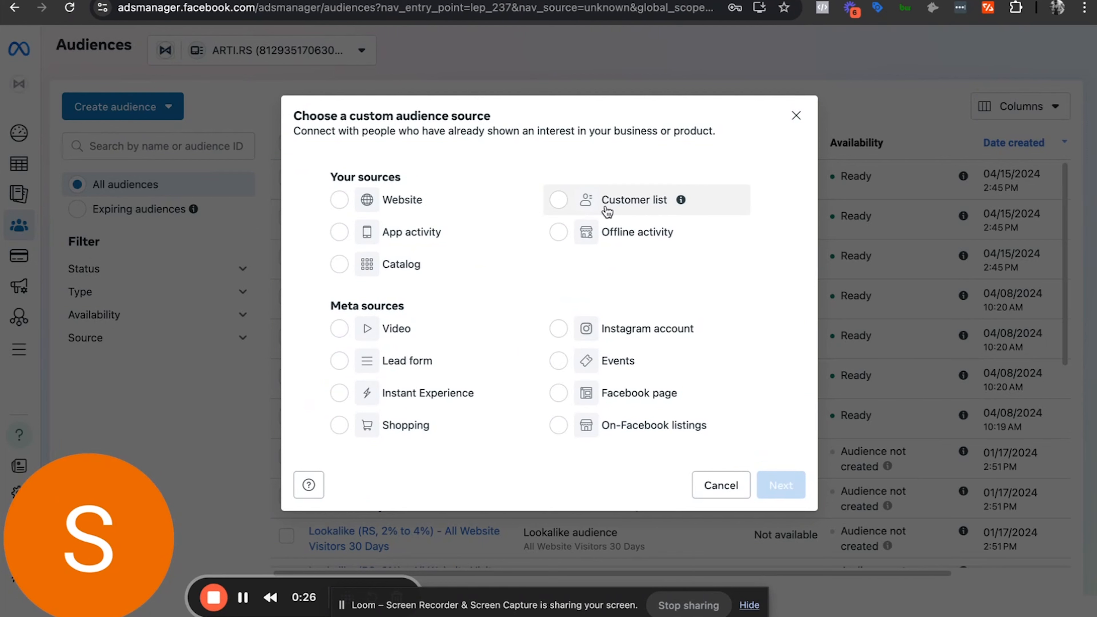
click(557, 201)
click(781, 485)
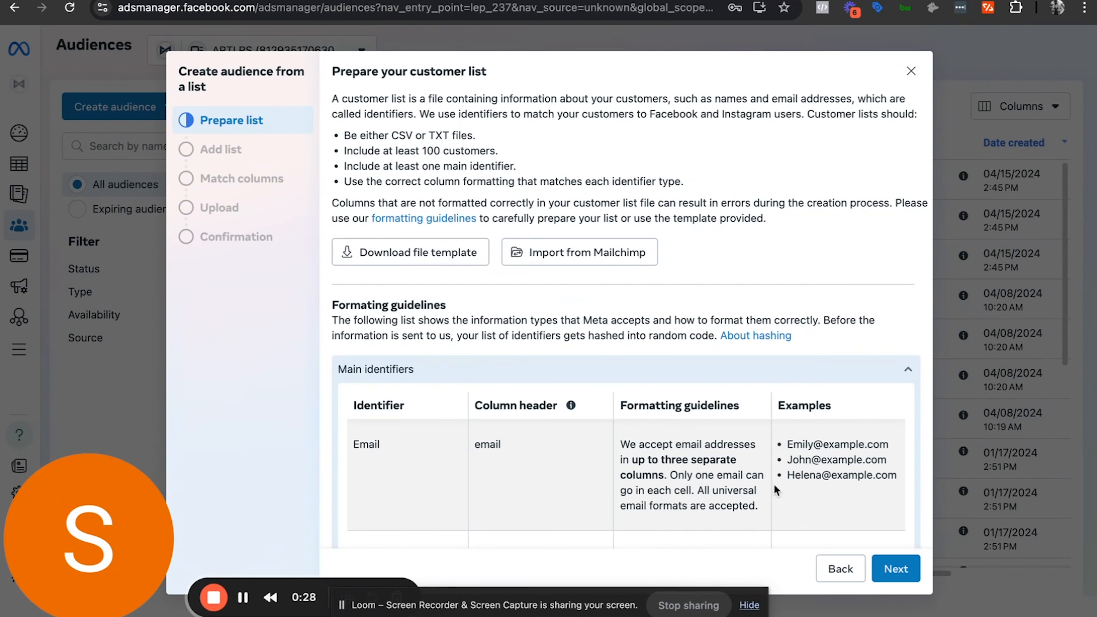
Read the customer list formatting guidelines for the main identifiers, from email through last name
scroll(638, 450, down, 2)
scroll(639, 450, up, 2)
scroll(639, 449, down, 5)
scroll(638, 450, down, 2)
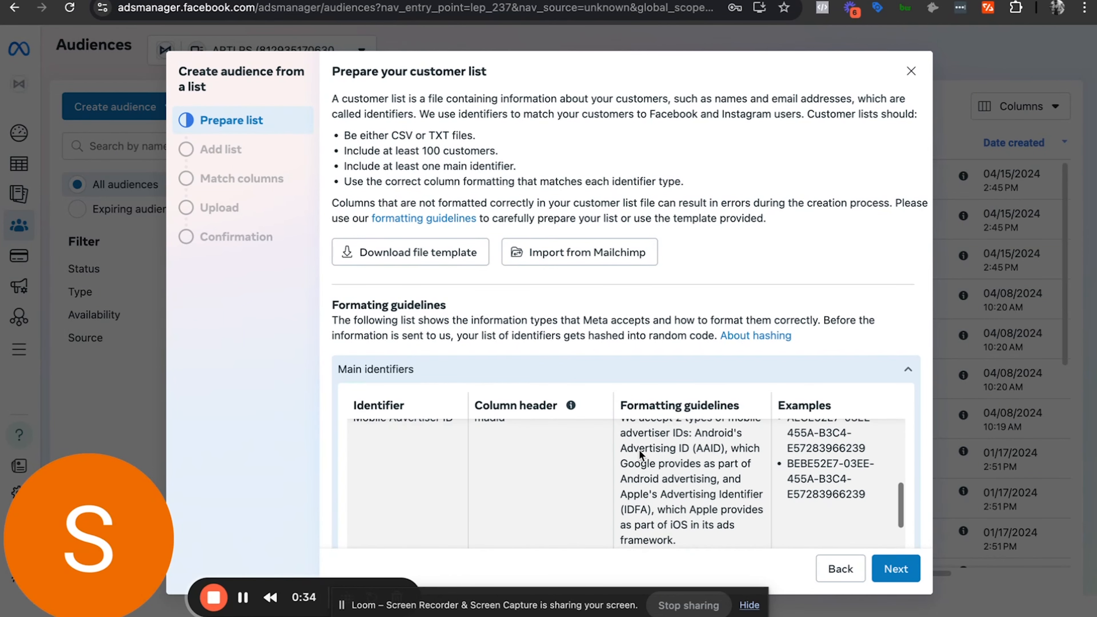
scroll(612, 511, down, 3)
scroll(611, 510, down, 8)
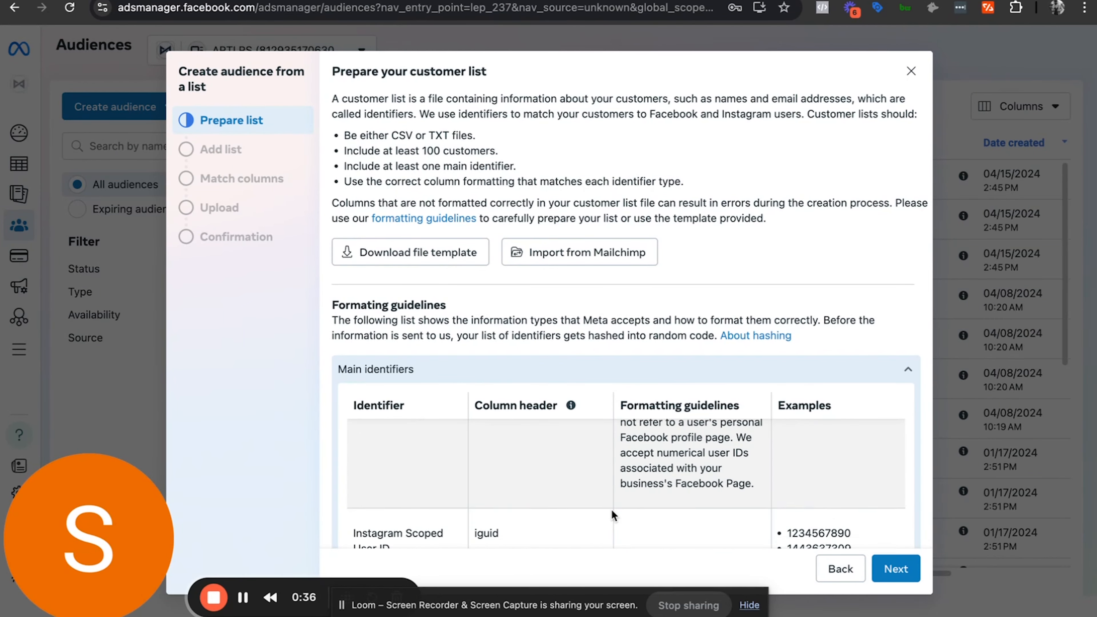
scroll(611, 510, down, 2)
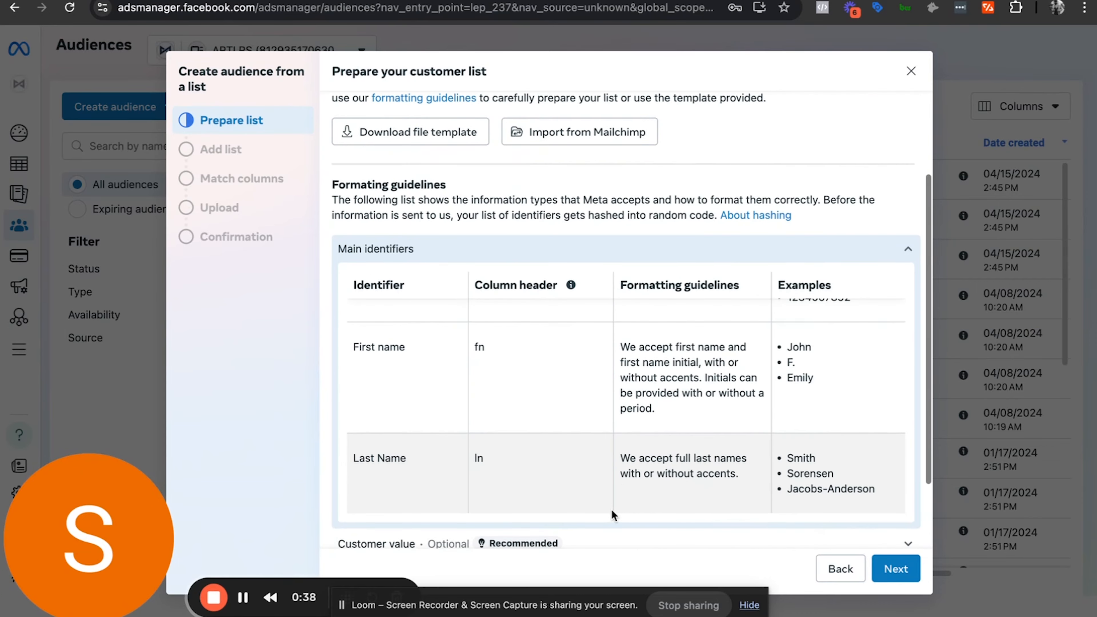
scroll(611, 510, up, 8)
scroll(611, 510, up, 2)
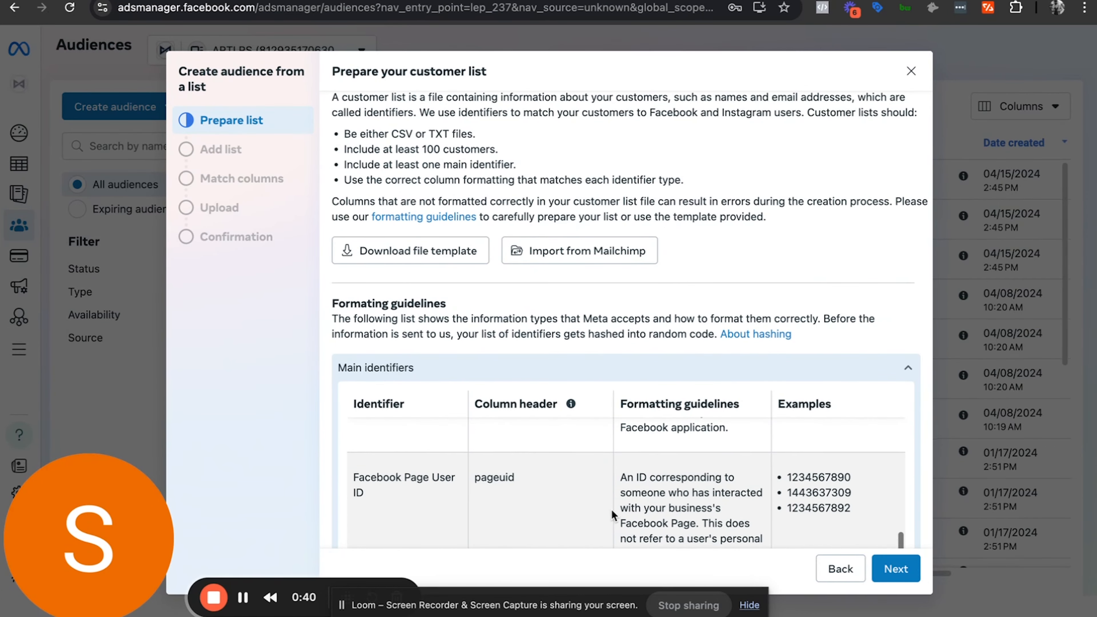
scroll(611, 510, up, 5)
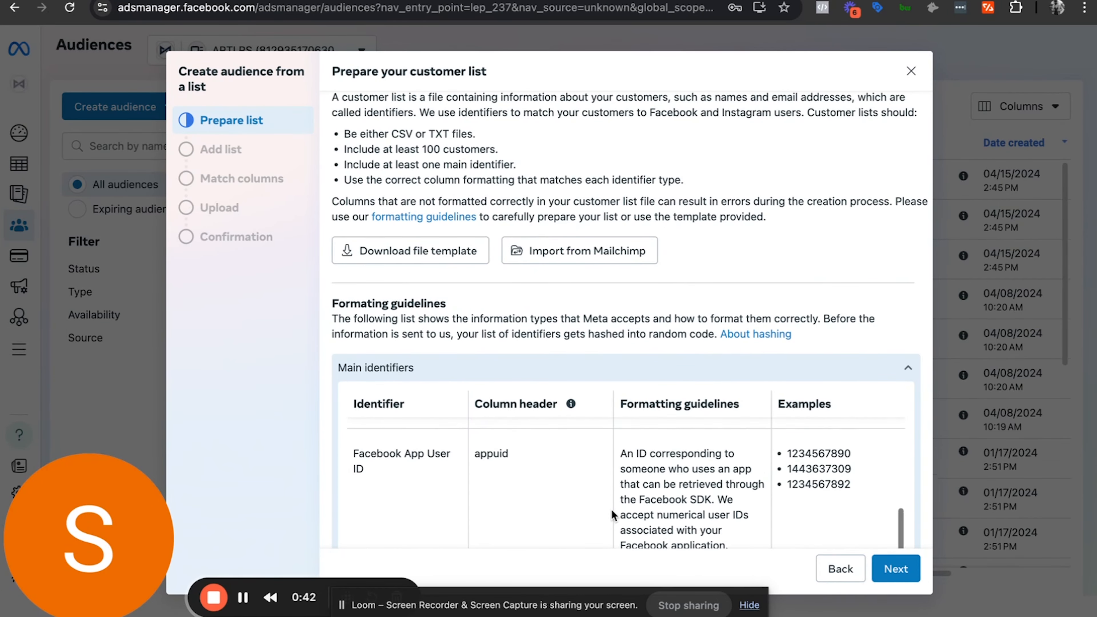
scroll(611, 510, up, 4)
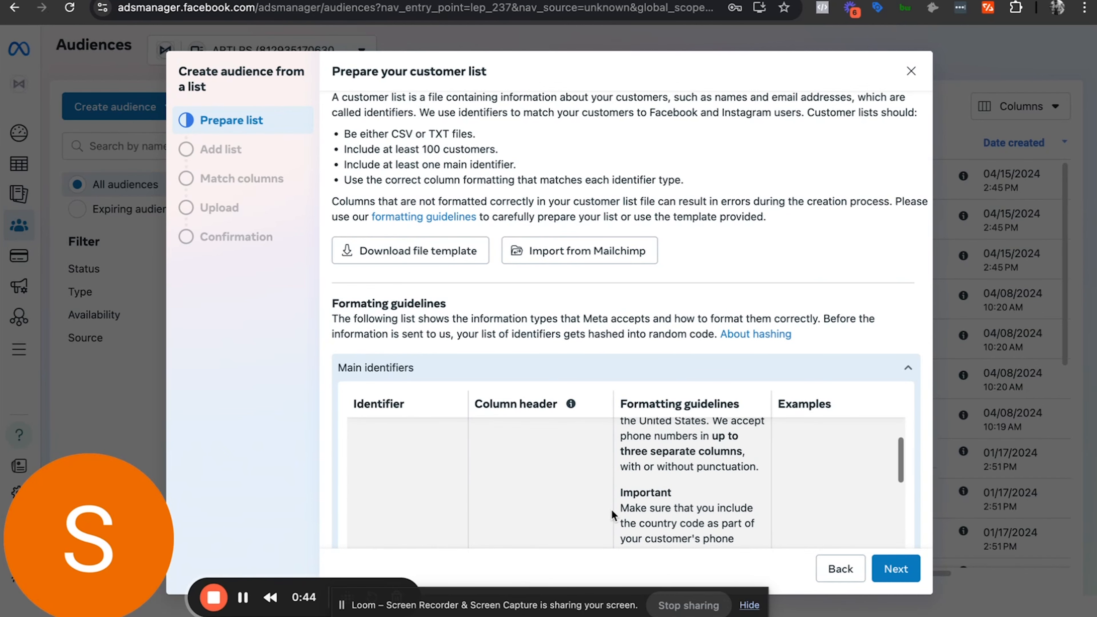
scroll(611, 510, down, 6)
scroll(611, 509, up, 1)
scroll(612, 510, up, 2)
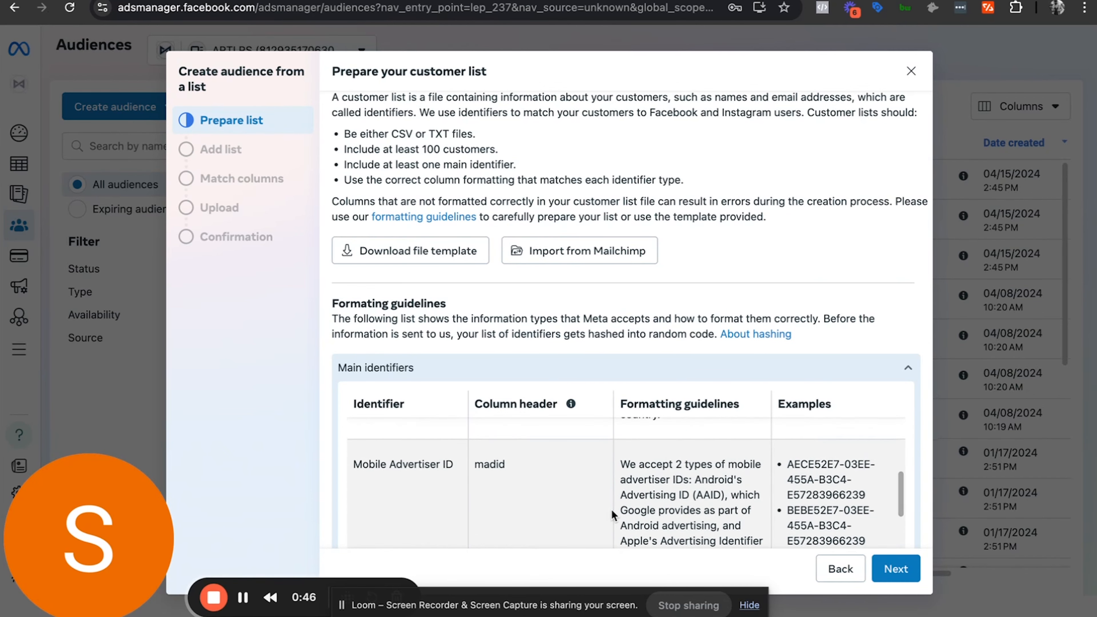
scroll(611, 509, up, 5)
scroll(612, 509, up, 3)
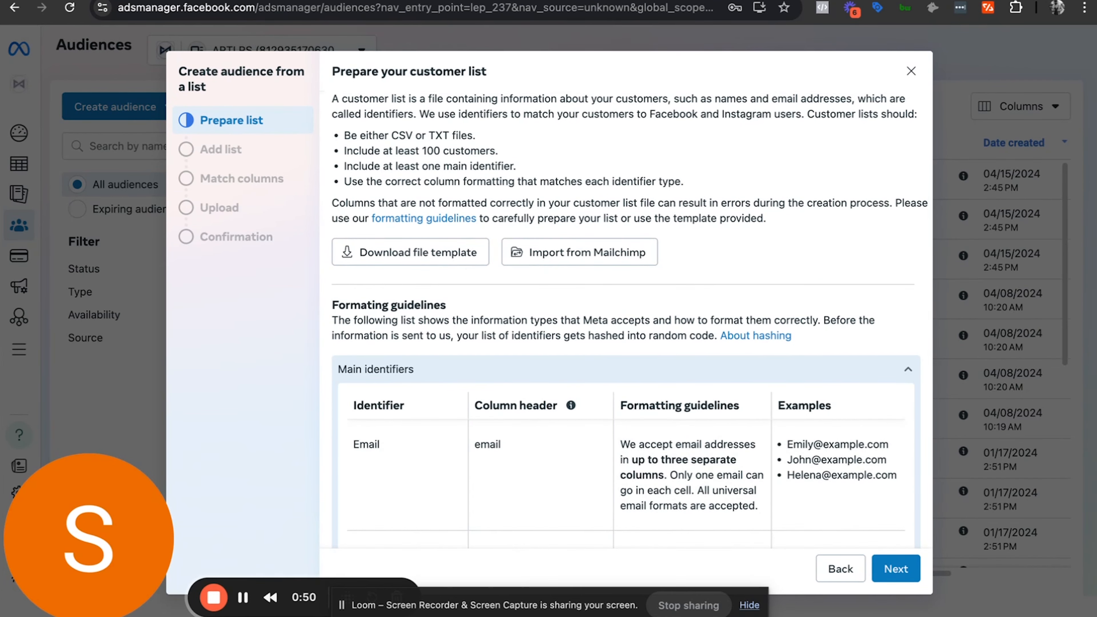
Switch to the apollo-contacts-export (9) spreadsheet in Google Sheets and hide columns C to E, from Title through Company Name
key(ctrl+Tab)
click(324, 310)
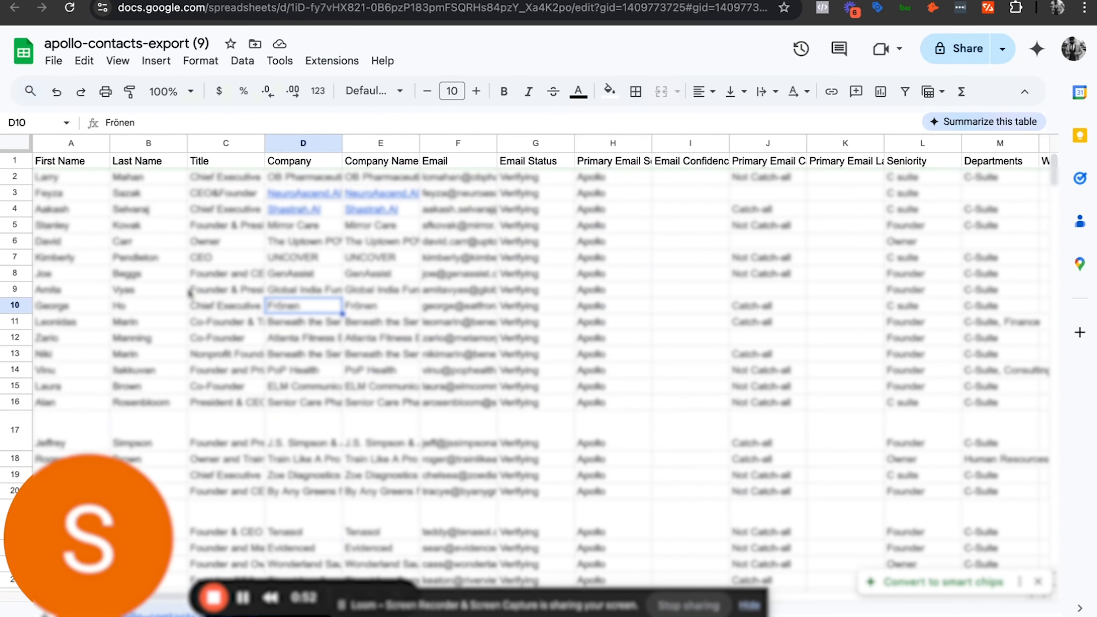
scroll(607, 356, right, 2)
scroll(607, 355, left, 2)
scroll(607, 355, right, 8)
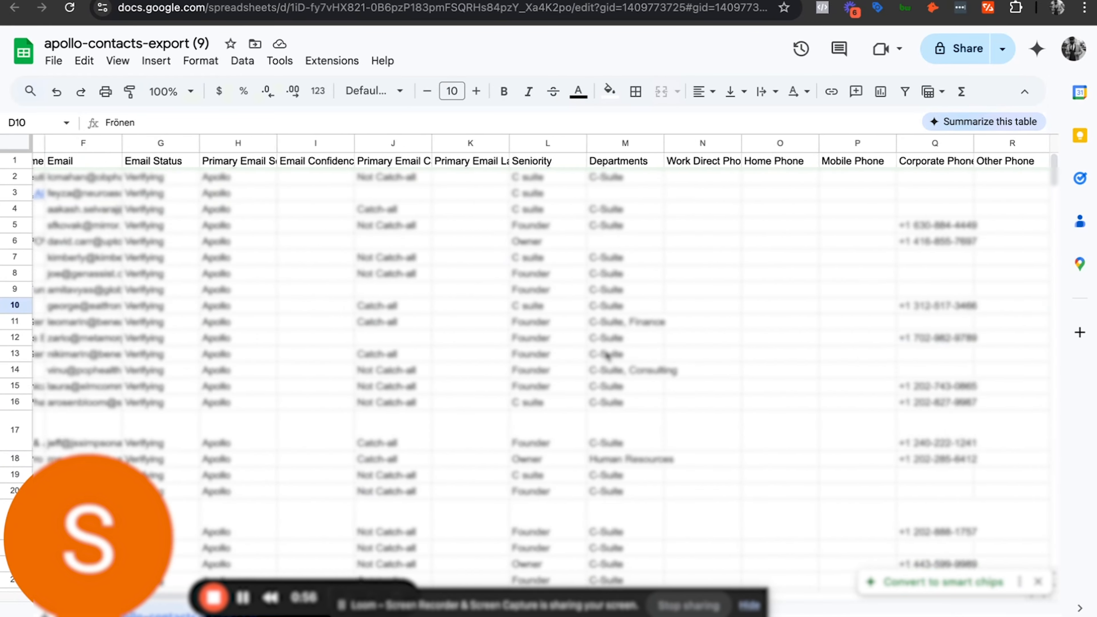
scroll(607, 355, left, 8)
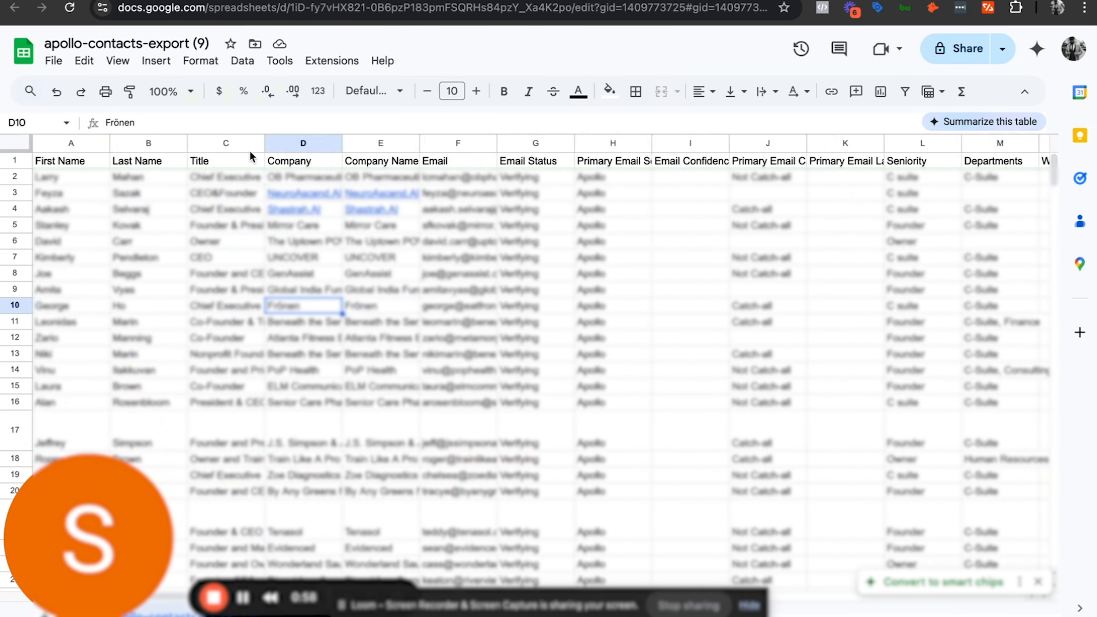
drag(212, 147, 376, 142)
right_click(375, 142)
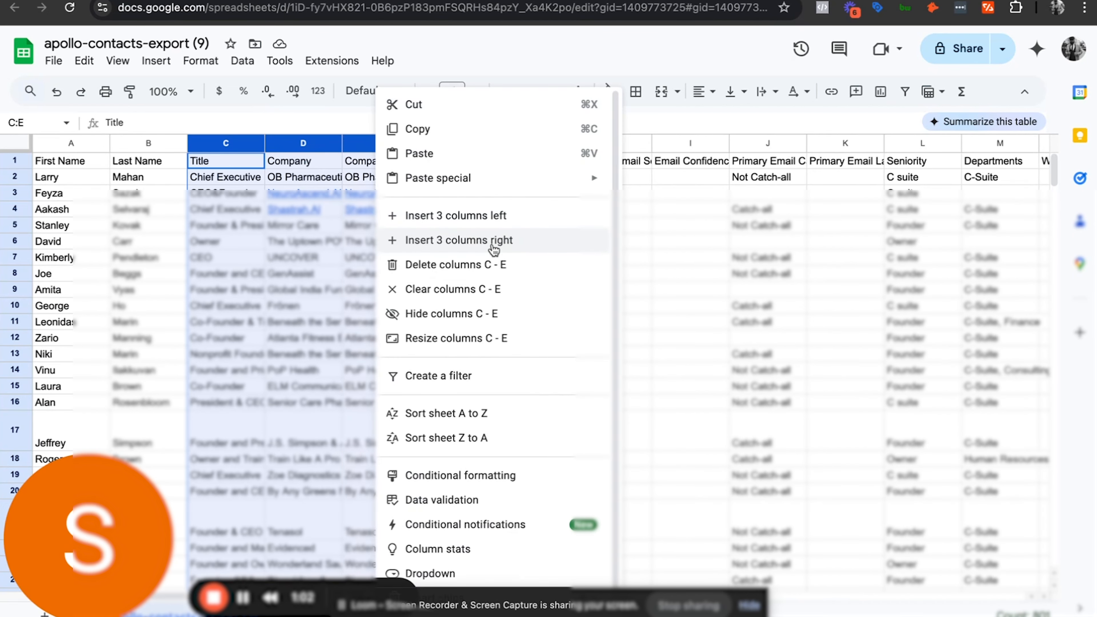
click(463, 324)
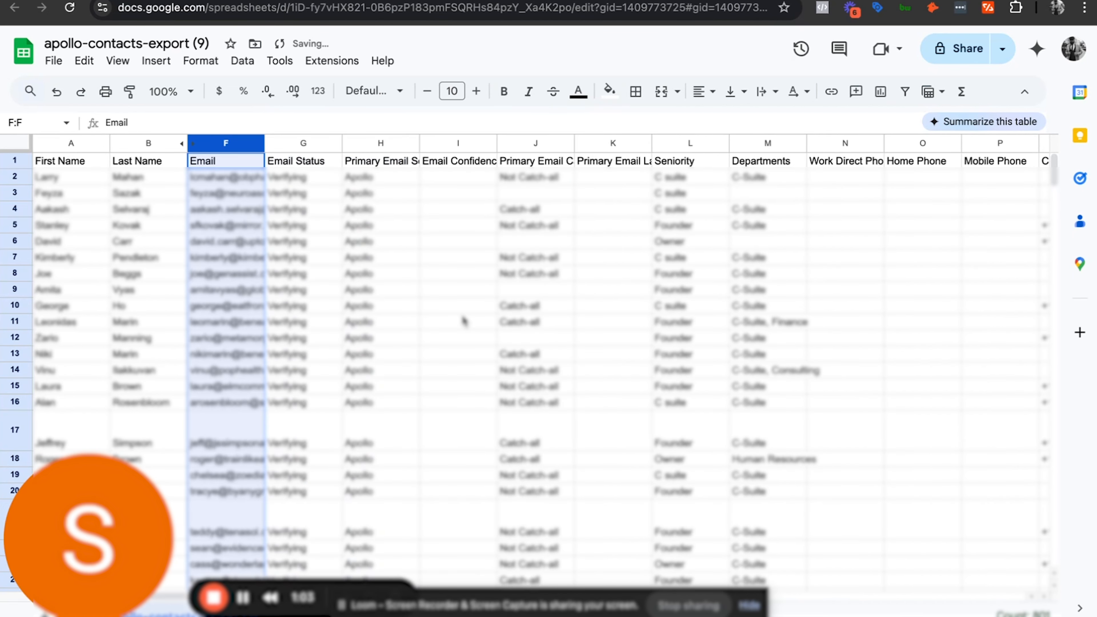
Hide columns G to P, from Email Status up to the column before Corporate Phone
click(296, 140)
drag(347, 142, 850, 147)
right_click(838, 149)
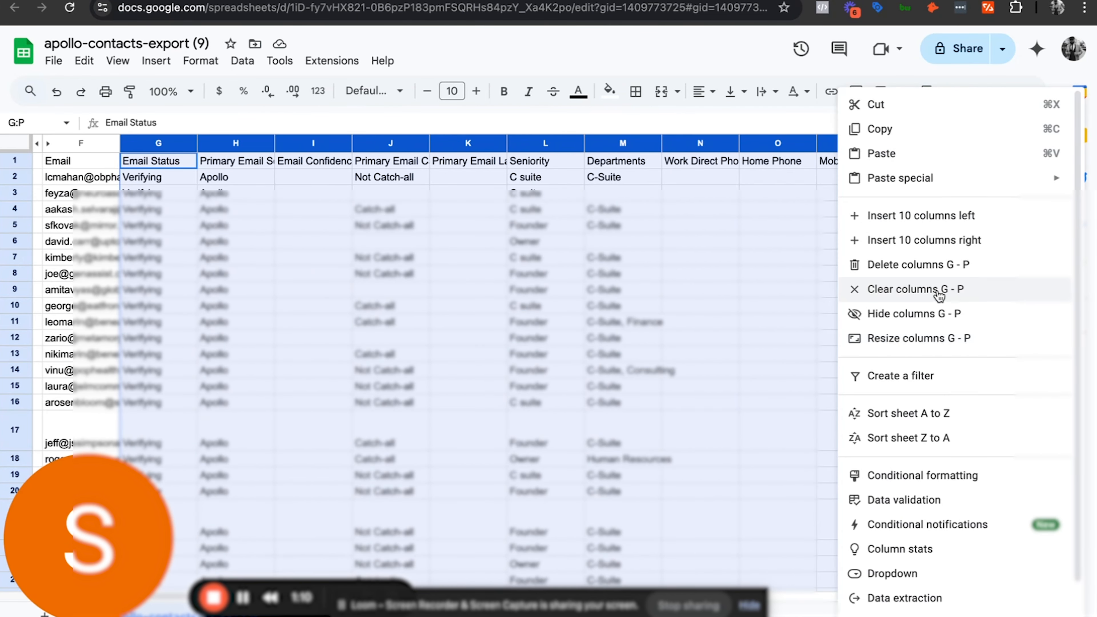
click(914, 313)
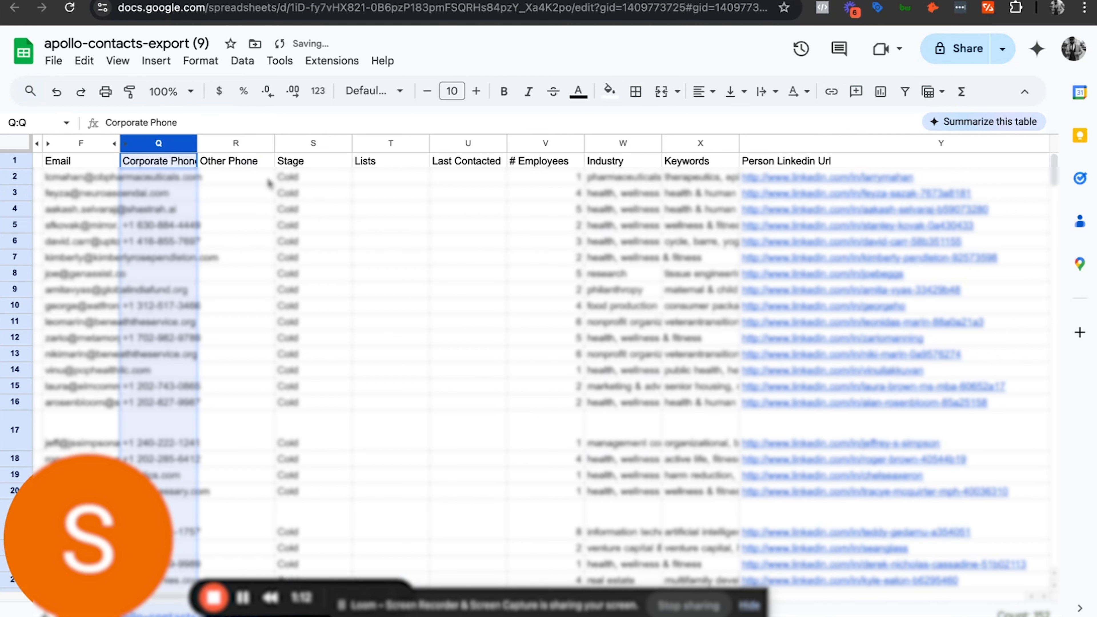
Fit the widths of the Email and Corporate Phone columns to their contents
double_click(119, 143)
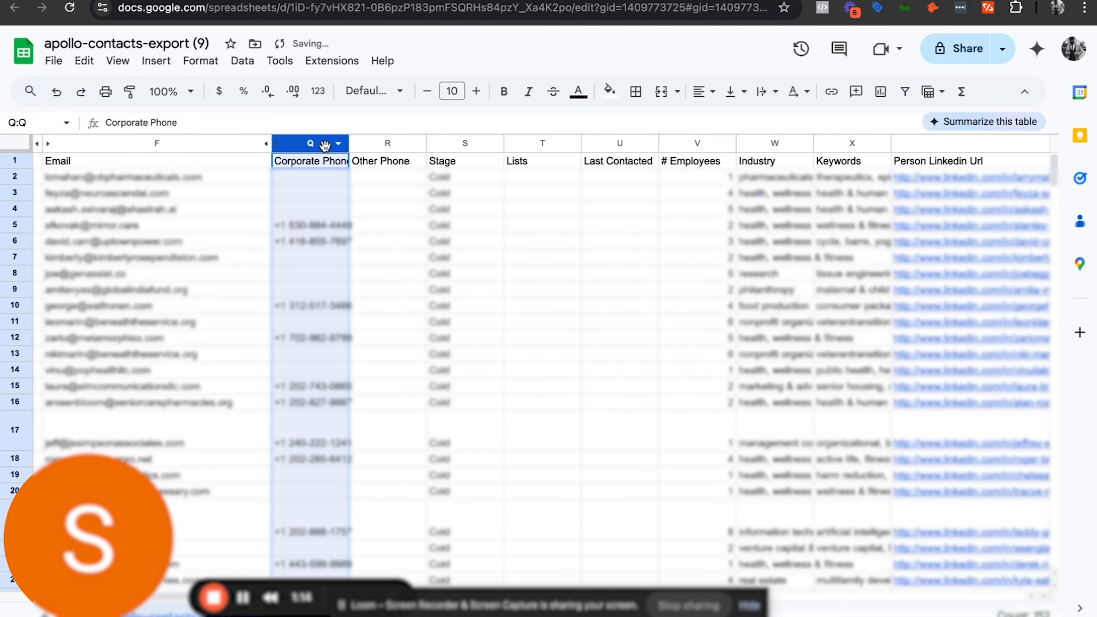
double_click(348, 142)
click(382, 208)
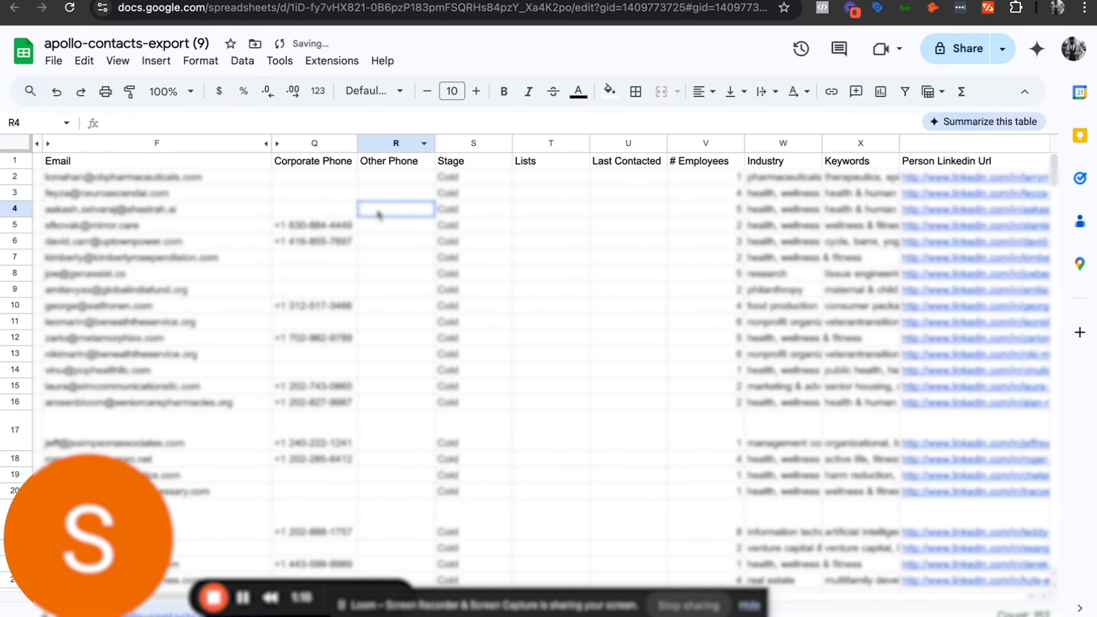
Hide all columns from Other Phone to the end of the sheet, R to BJ
drag(382, 148, 730, 147)
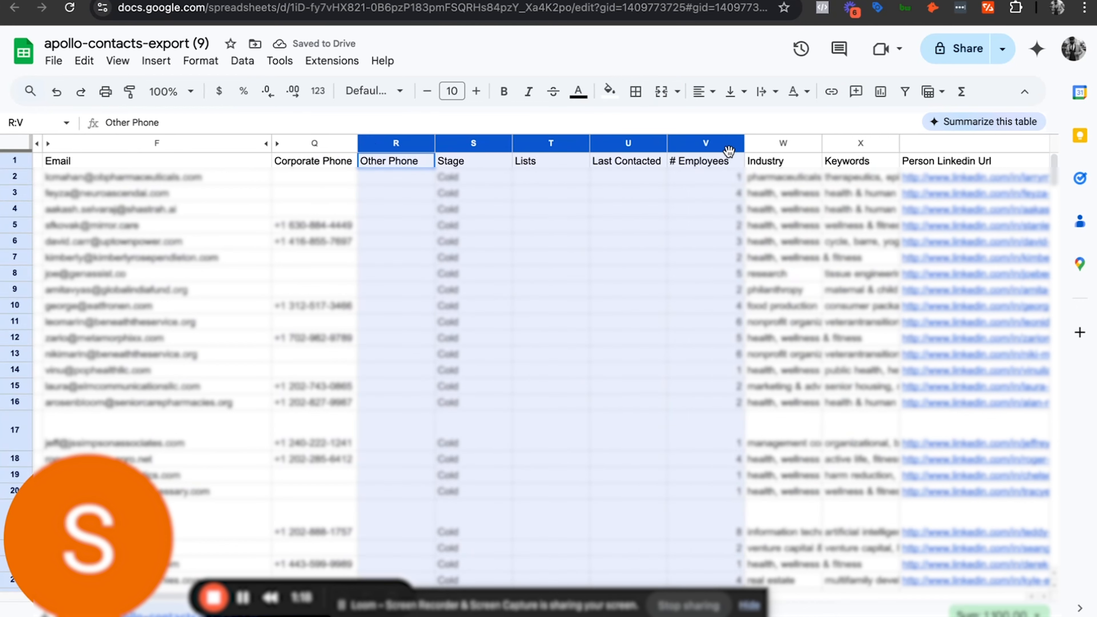
click(540, 238)
scroll(483, 288, right, 5)
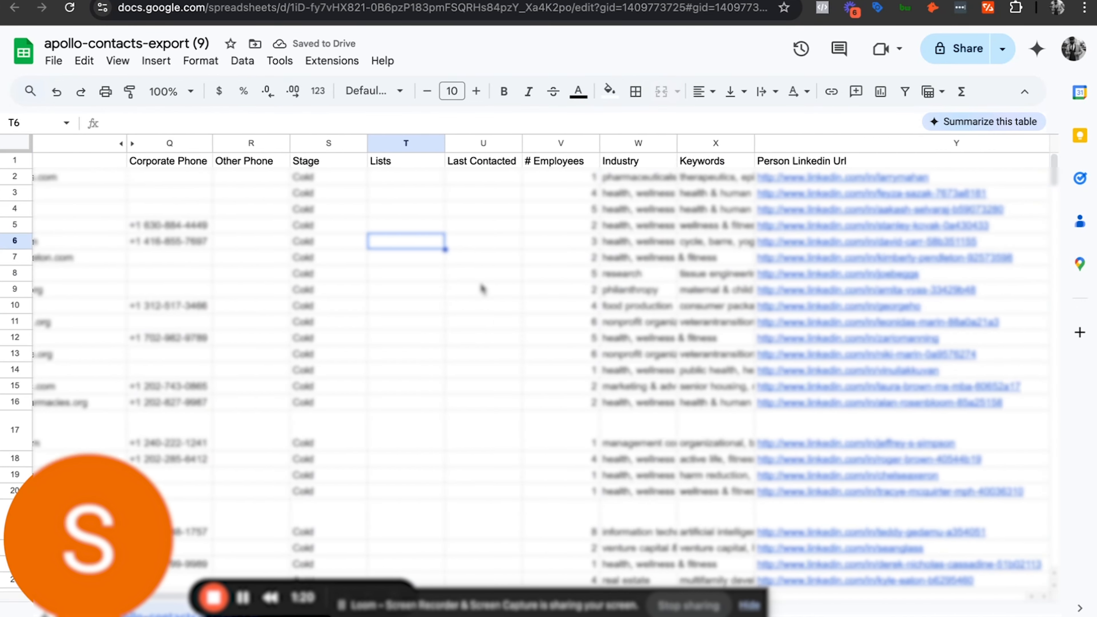
scroll(482, 289, right, 10)
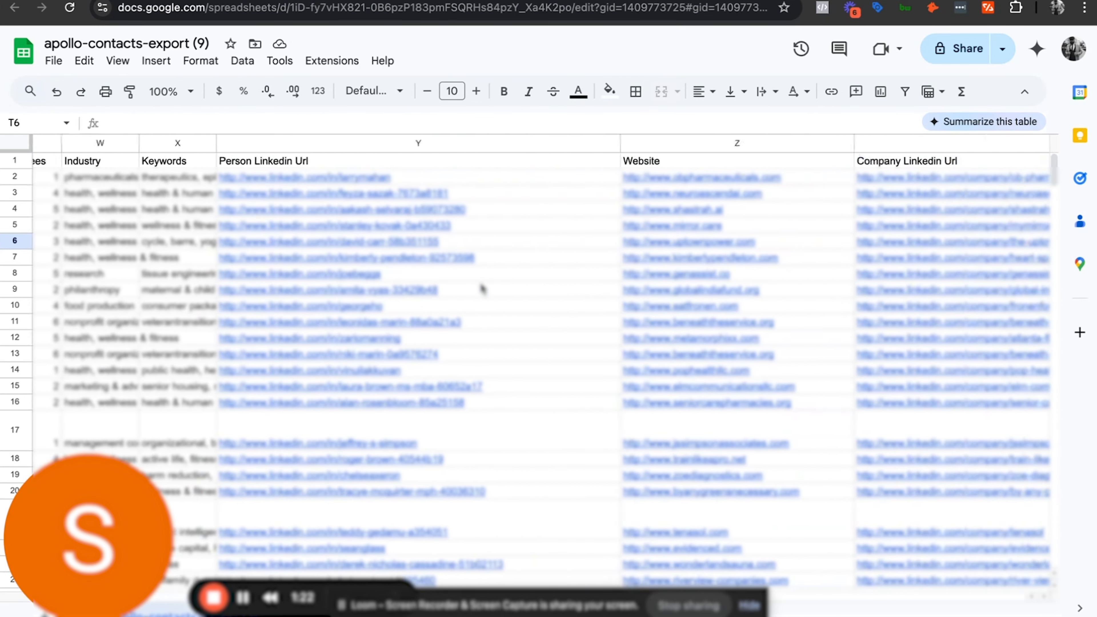
scroll(483, 289, left, 12)
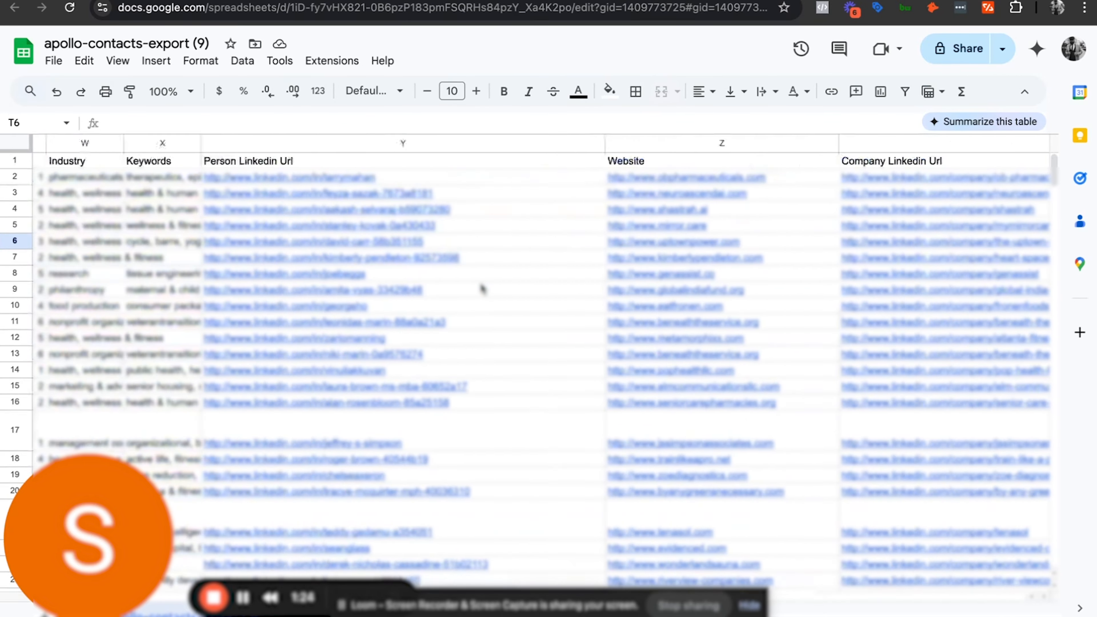
scroll(482, 289, left, 2)
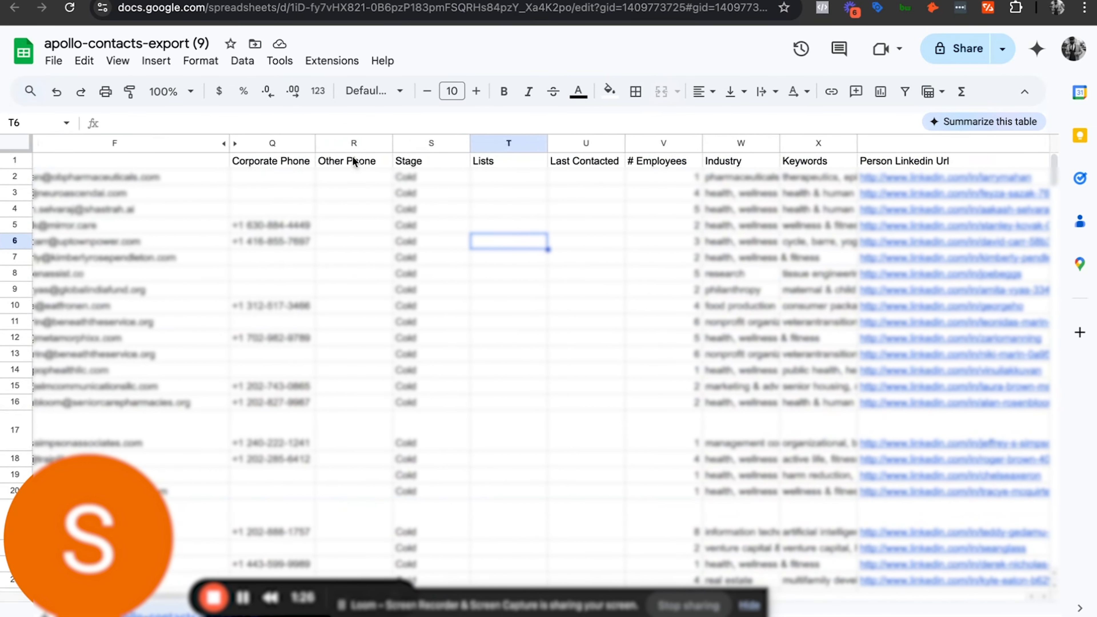
drag(350, 144, 1078, 262)
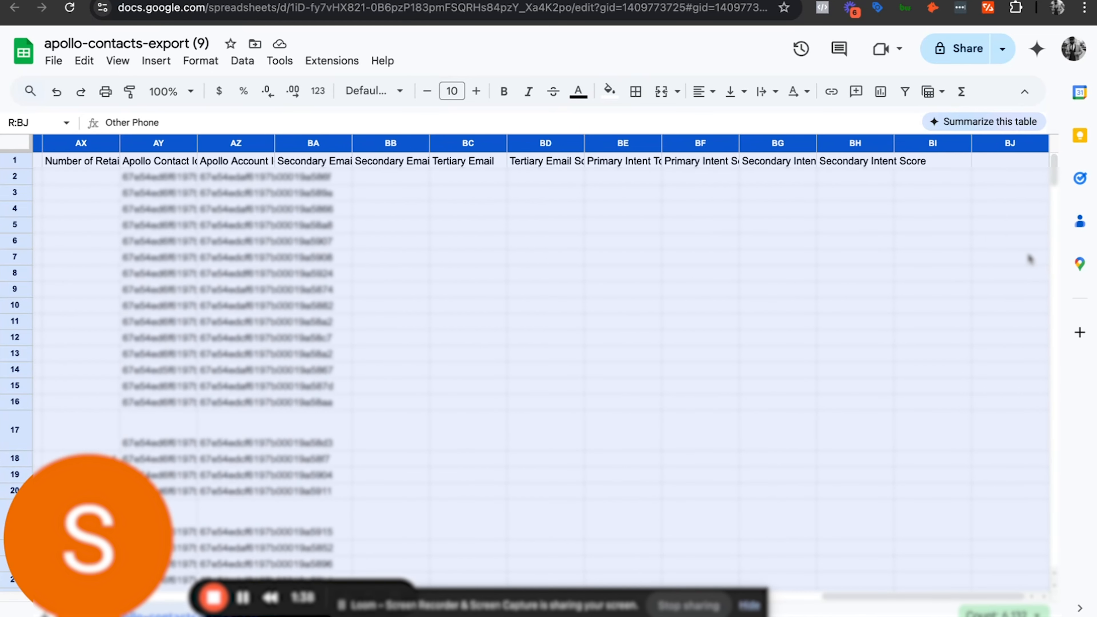
right_click(774, 146)
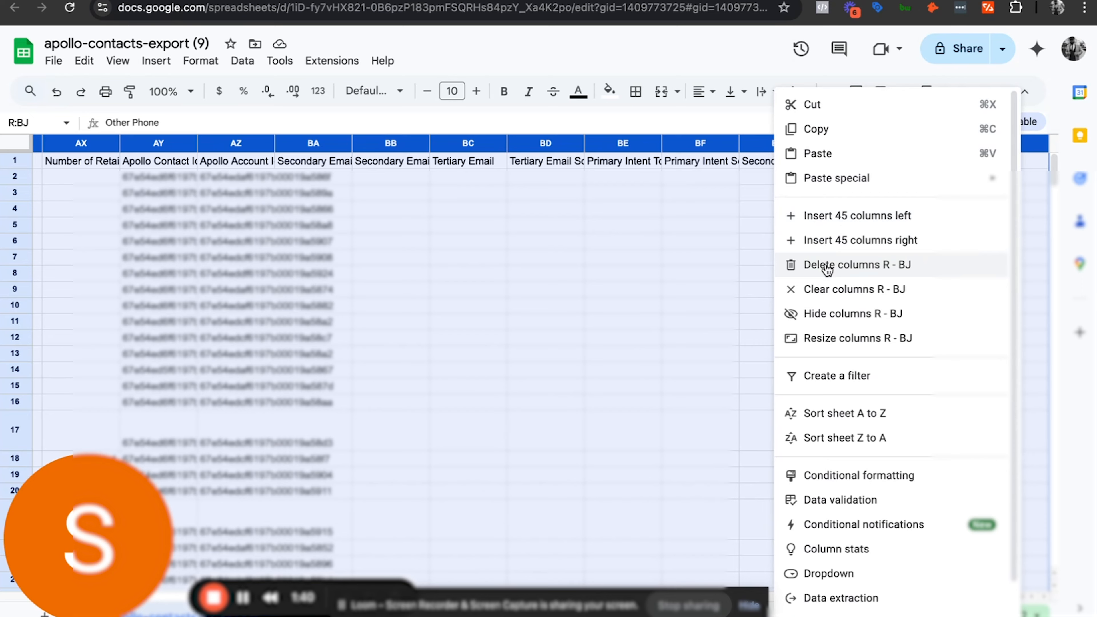
click(819, 314)
click(479, 322)
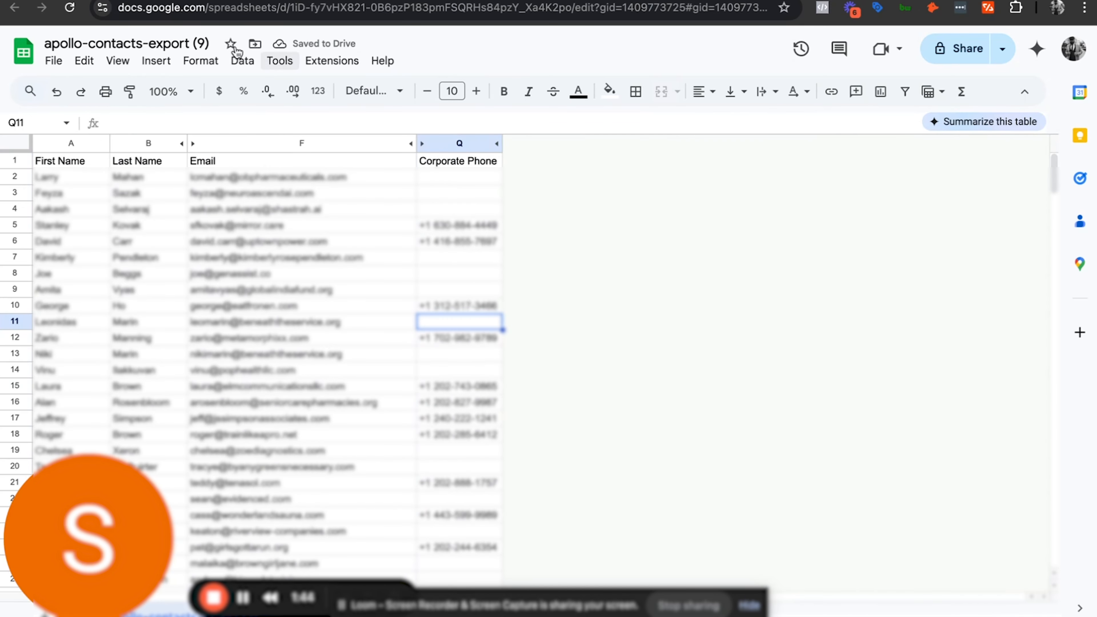
Download the contacts spreadsheet as a Microsoft Excel (.xlsx) file
click(60, 63)
mouse_move(190, 250)
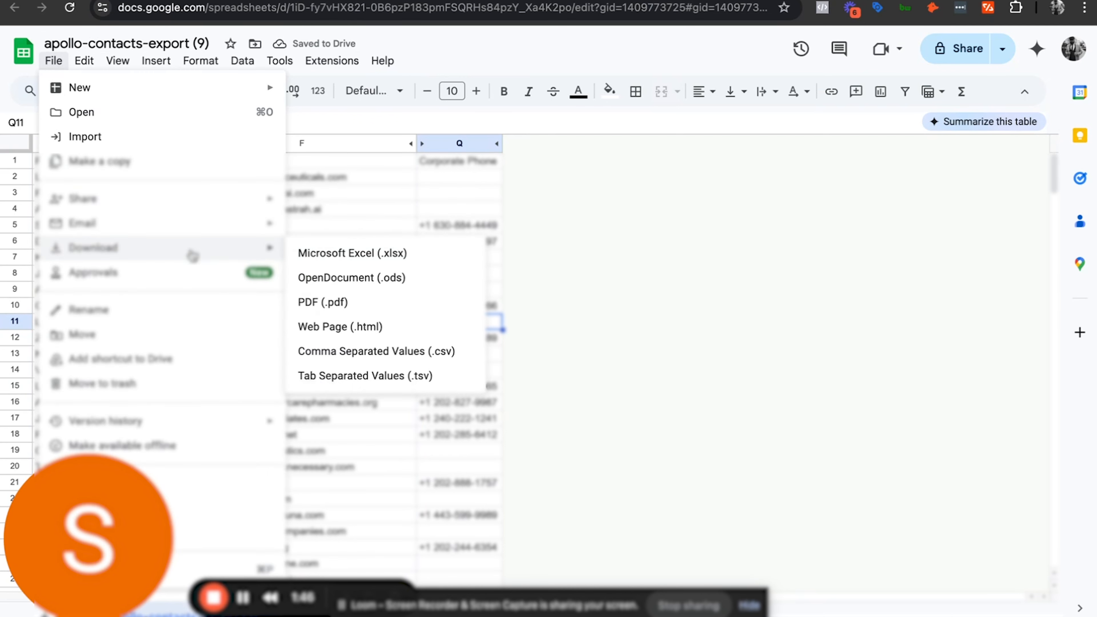
click(309, 254)
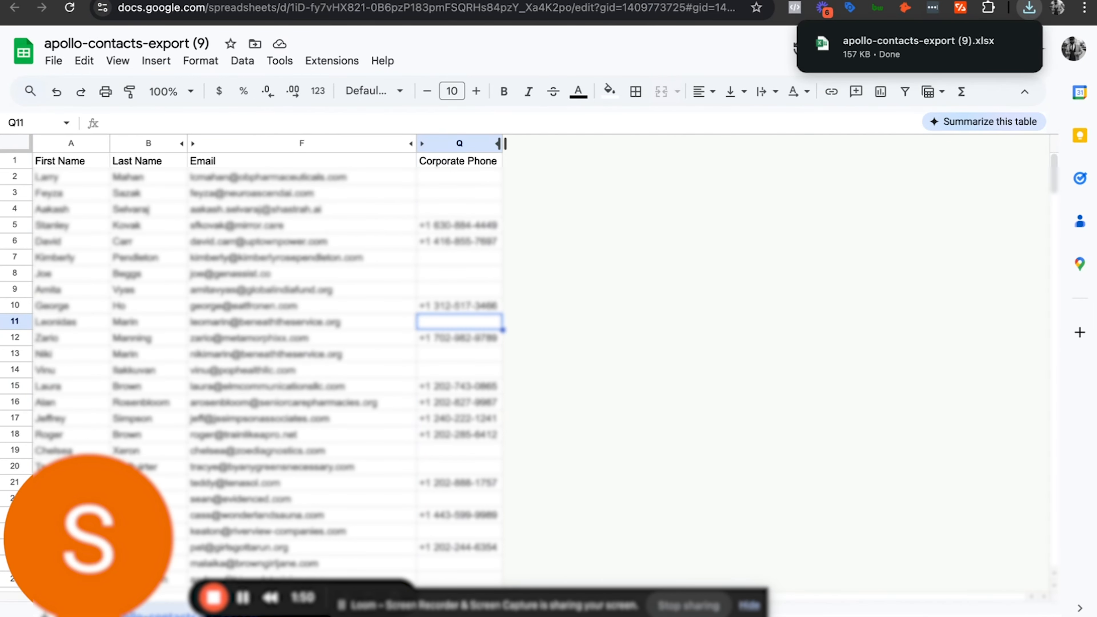
Switch back to Meta Ads Manager, advance to the Add list stage and choose apollo-contacts-export.csv from Downloads as the customer list
key(ctrl+Tab)
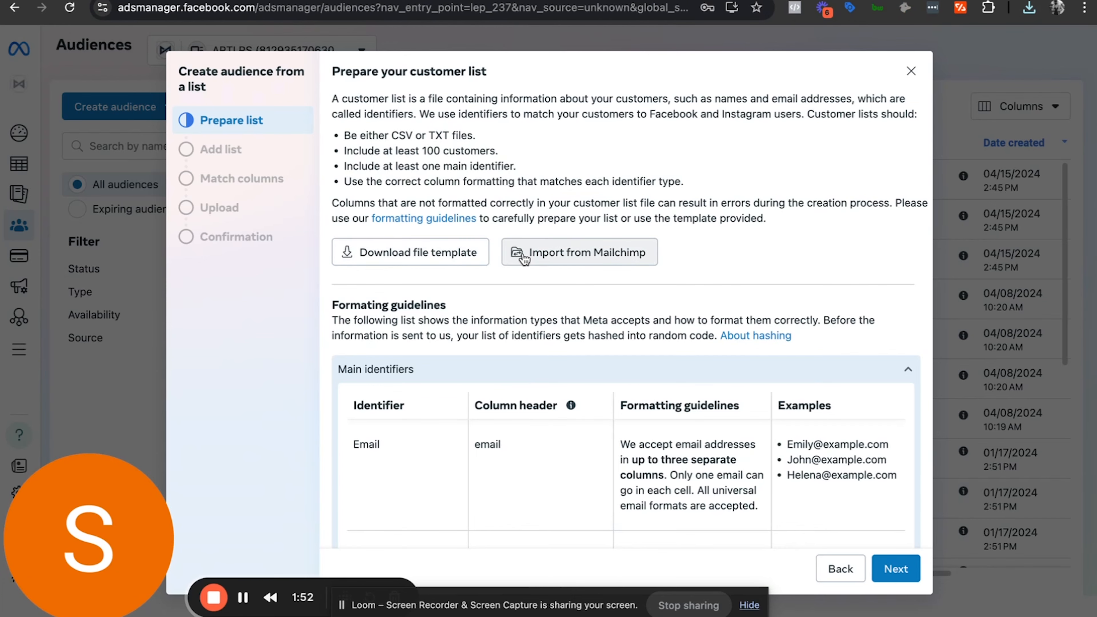
scroll(605, 281, down, 10)
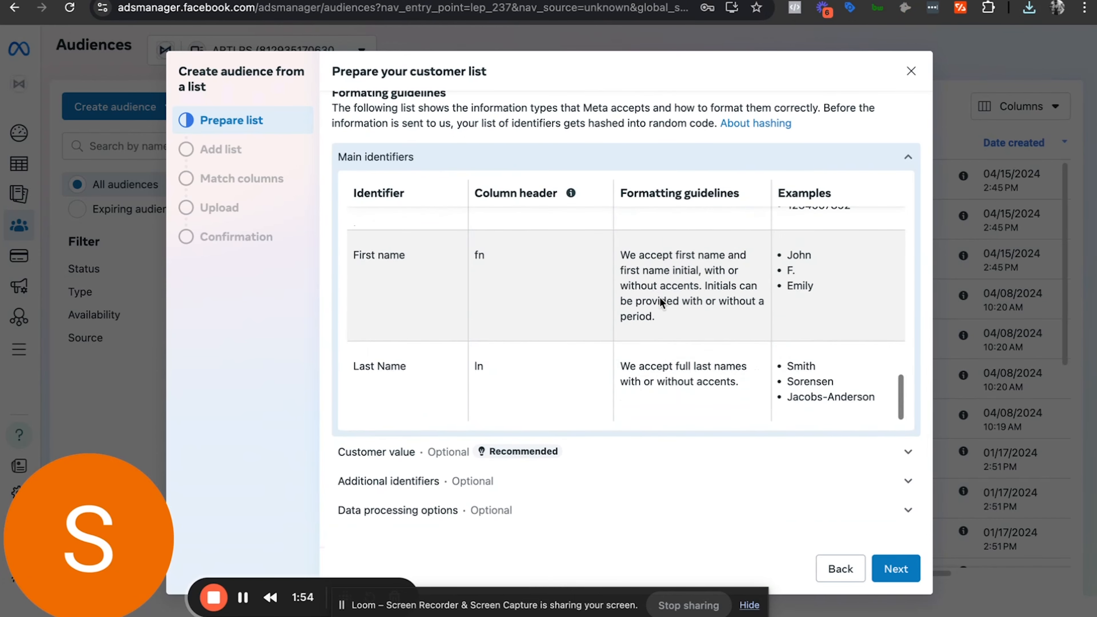
scroll(661, 302, up, 10)
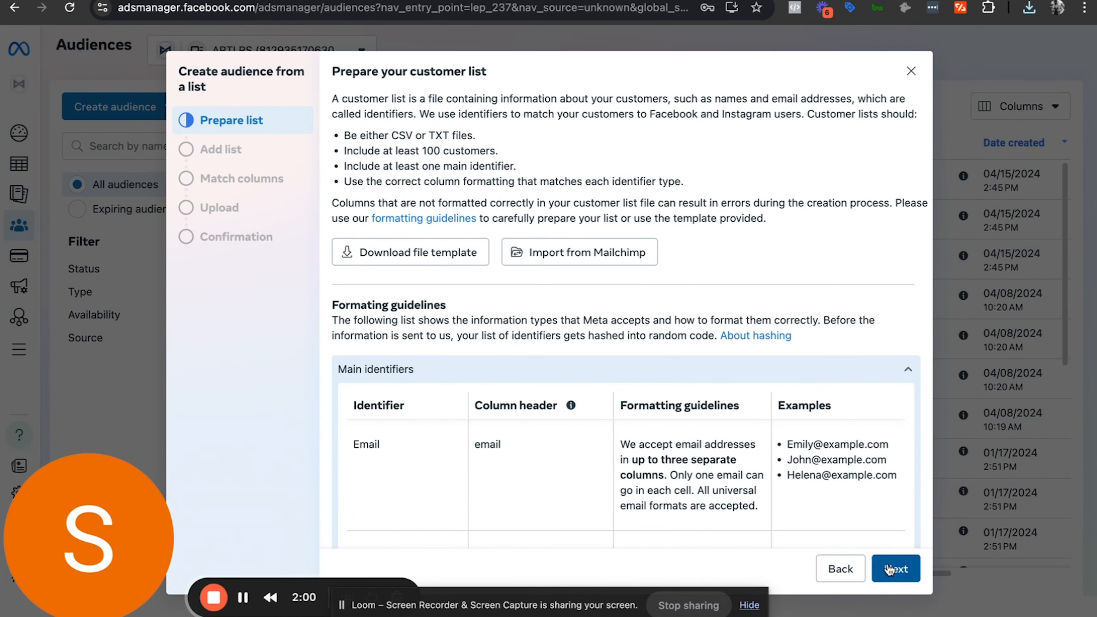
click(896, 569)
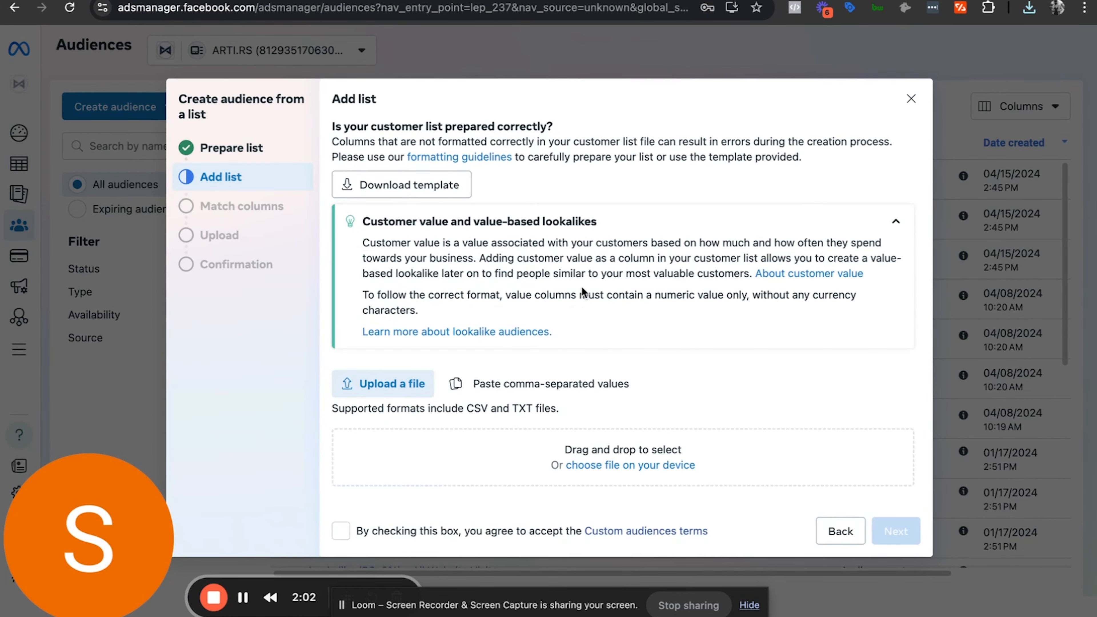
click(607, 467)
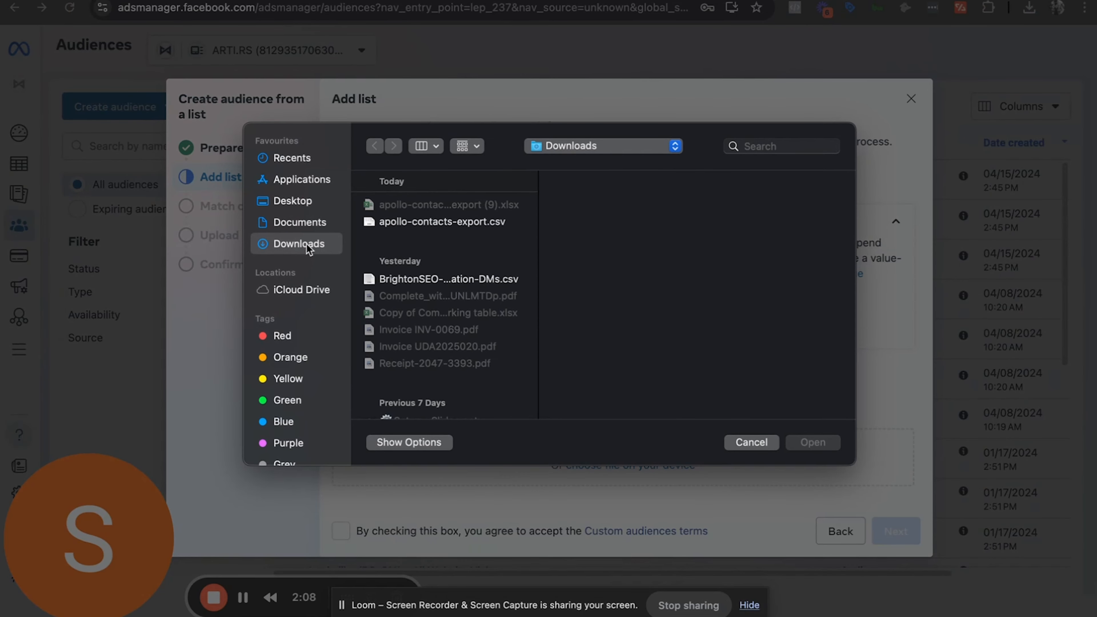
click(451, 222)
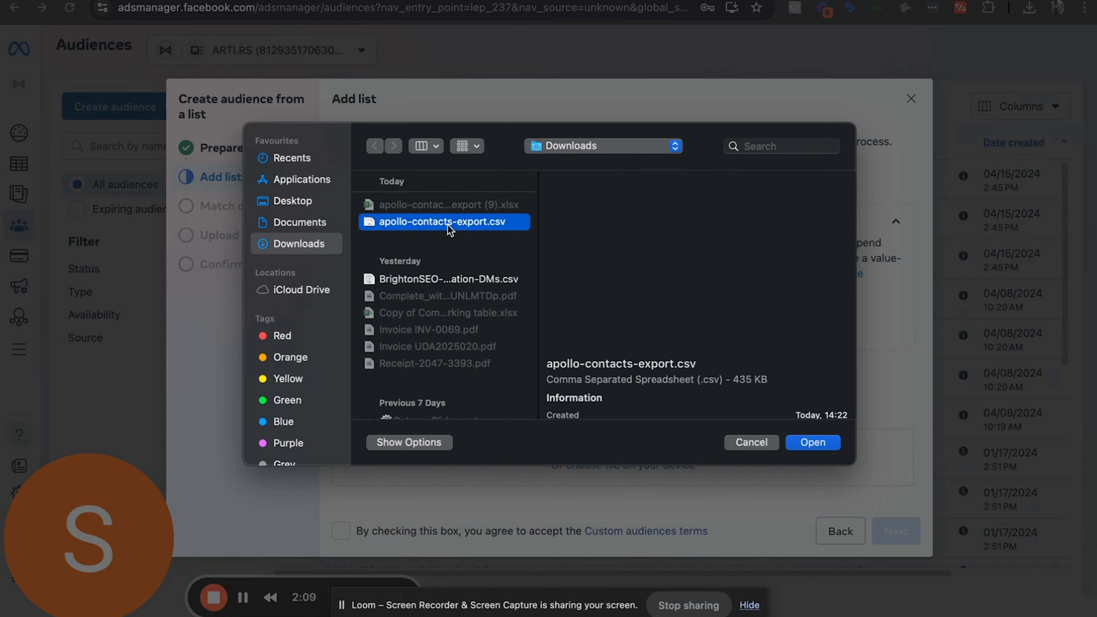
click(804, 443)
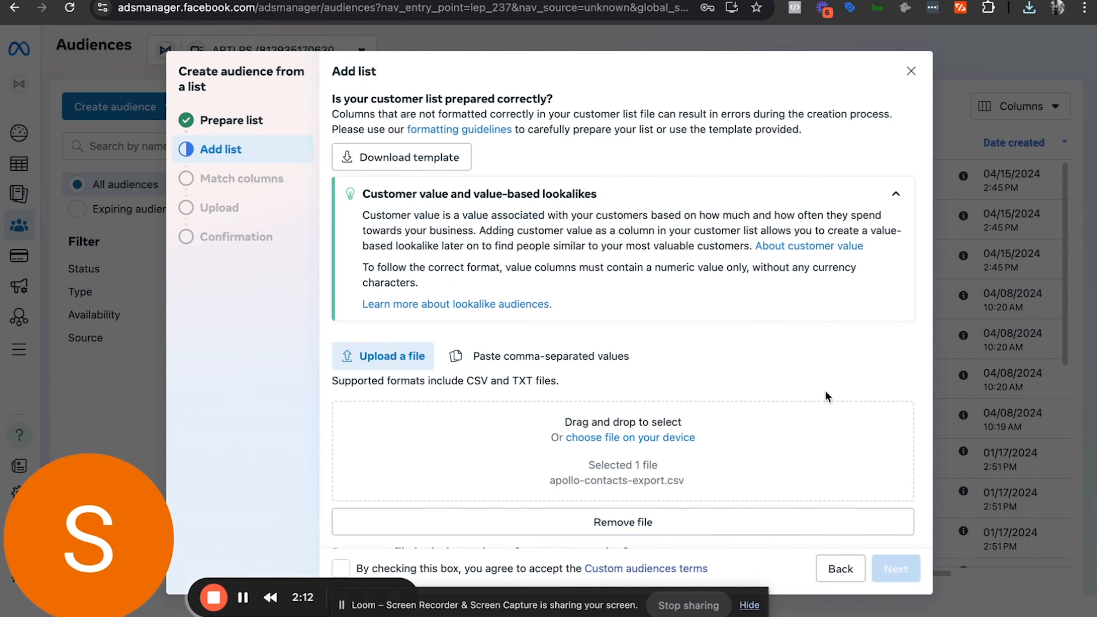
Name the audience "Fitness Owners Washington DC up to 10 empl" and accept the Custom audiences terms
scroll(826, 392, down, 6)
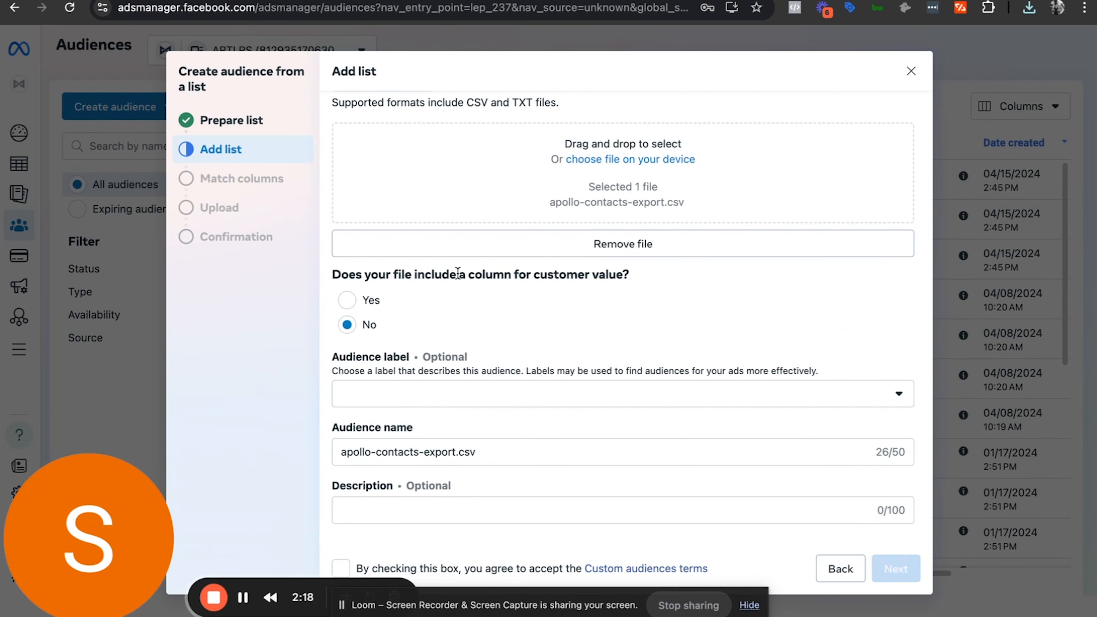
drag(467, 275, 581, 276)
click(642, 277)
click(525, 278)
triple_click(481, 451)
text(Fitnee)
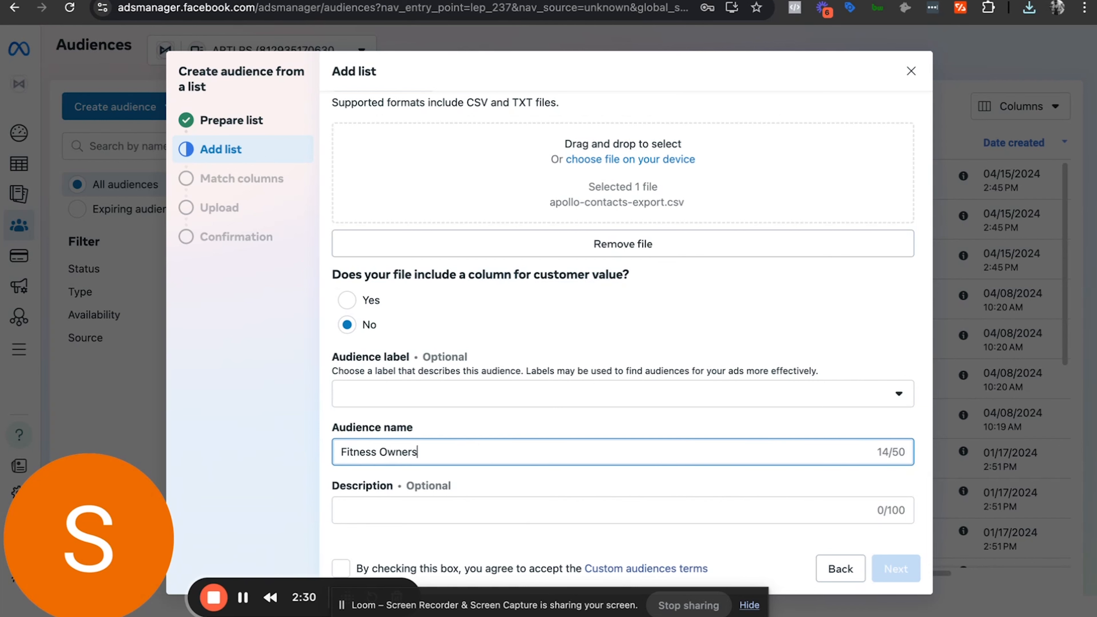
text(s Owners Washingo)
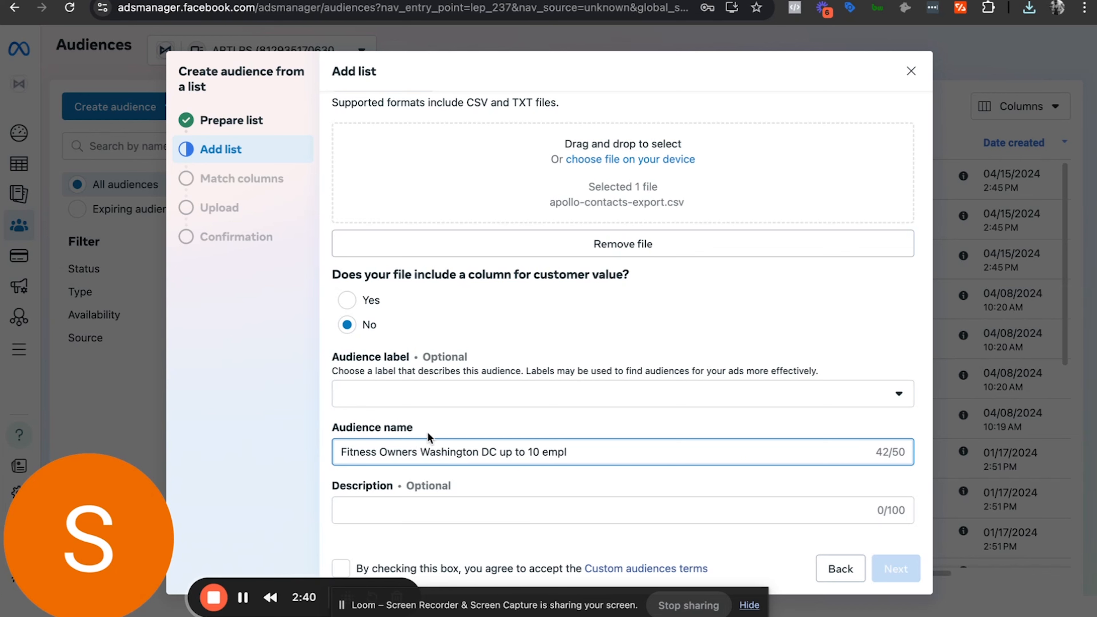
click(450, 570)
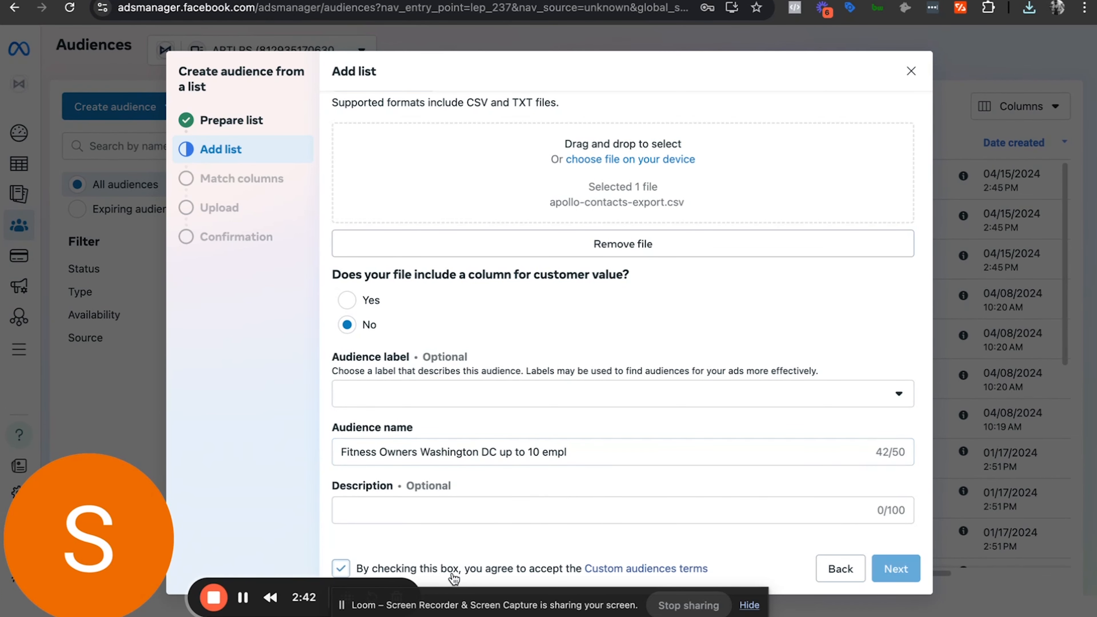